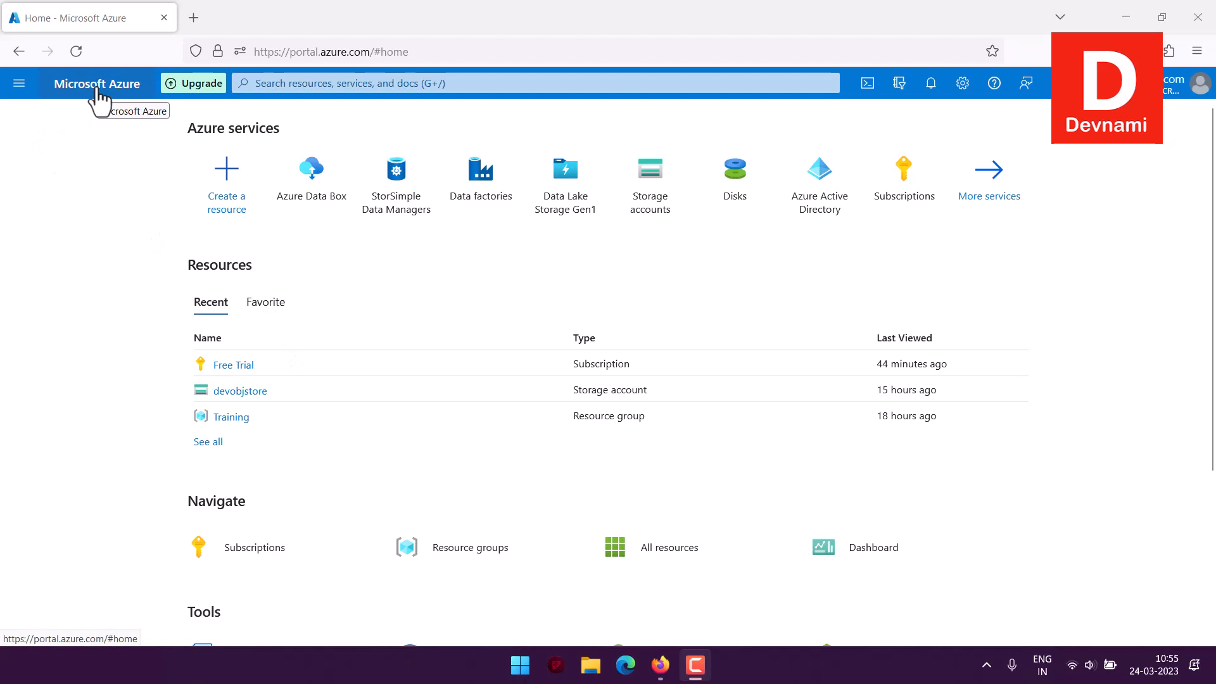
Step: Open the list of virtual networks from the Networking category of all services
left_click(18, 86)
left_click(32, 187)
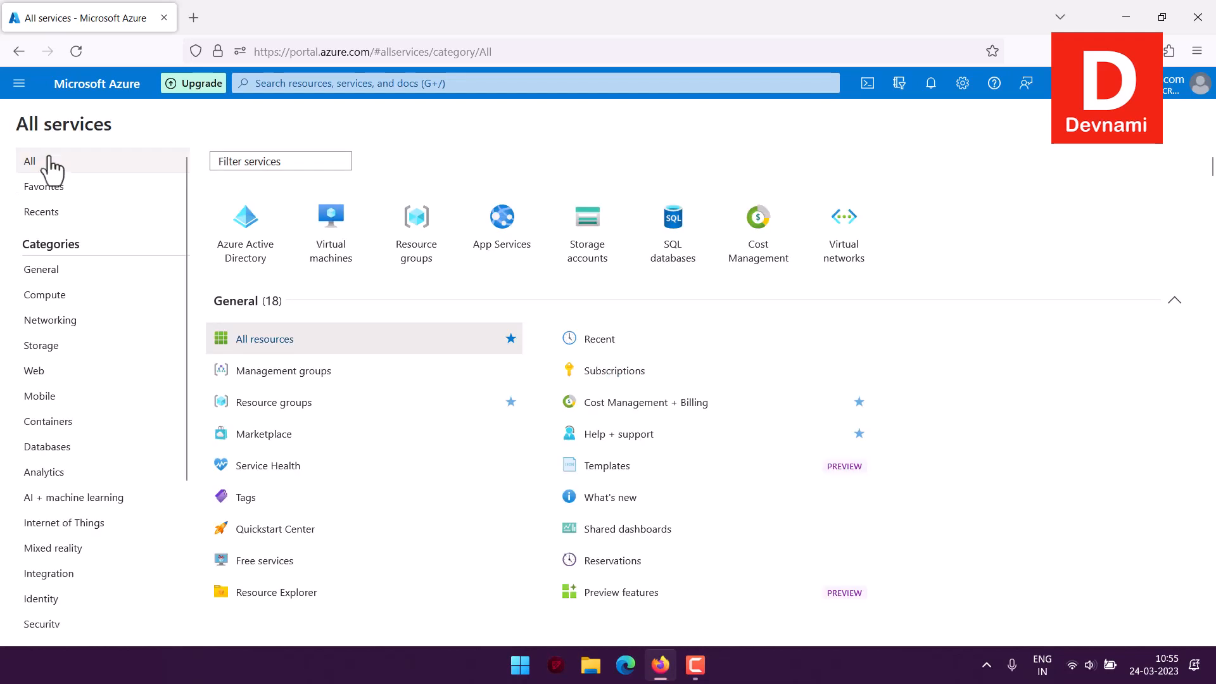
scroll(86, 405, "down", 3)
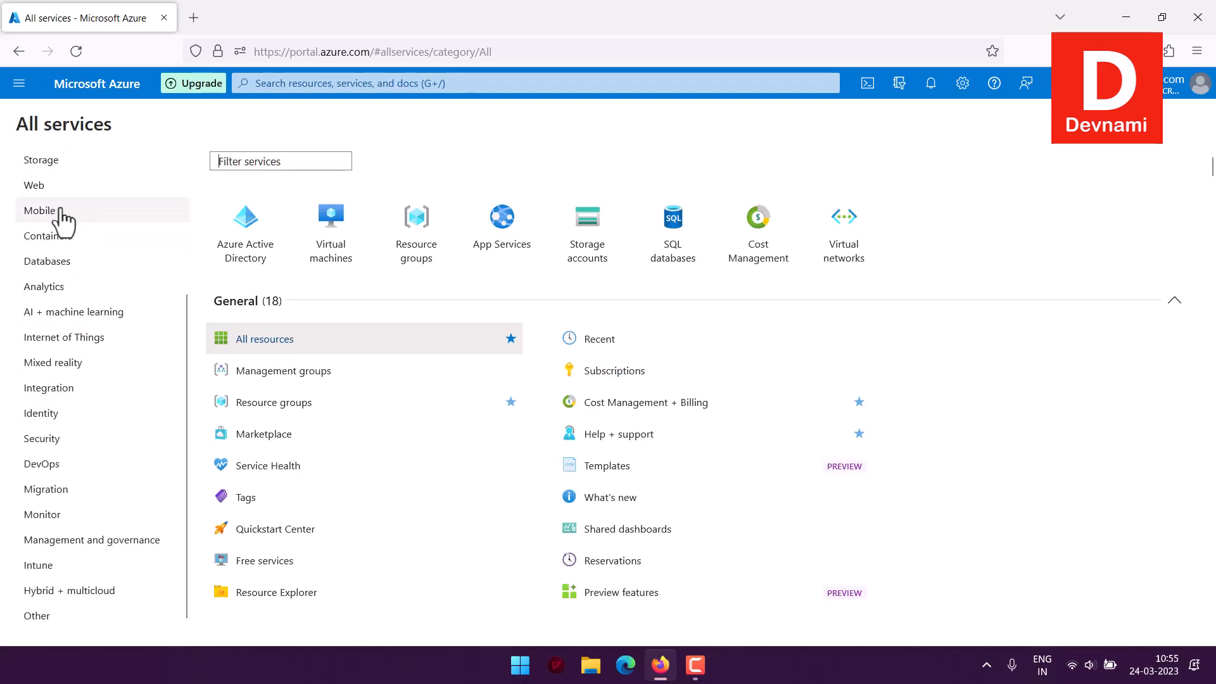
scroll(63, 222, "up", 2)
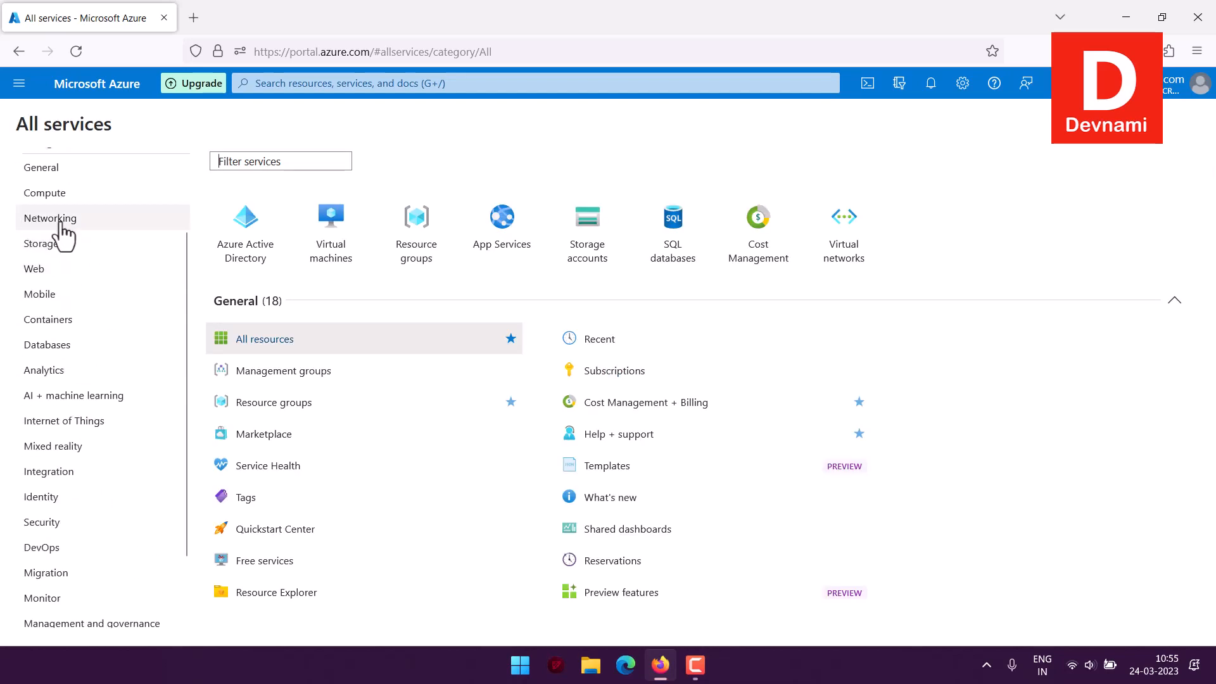
left_click(61, 223)
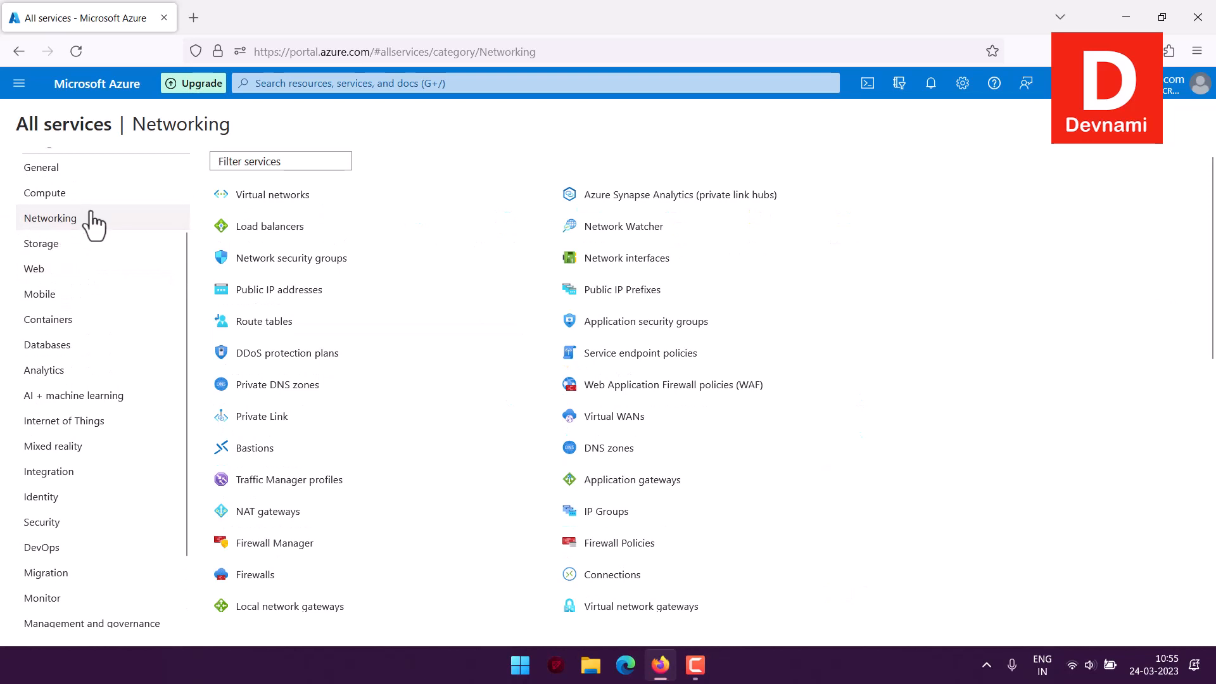
mouse_move(308, 206)
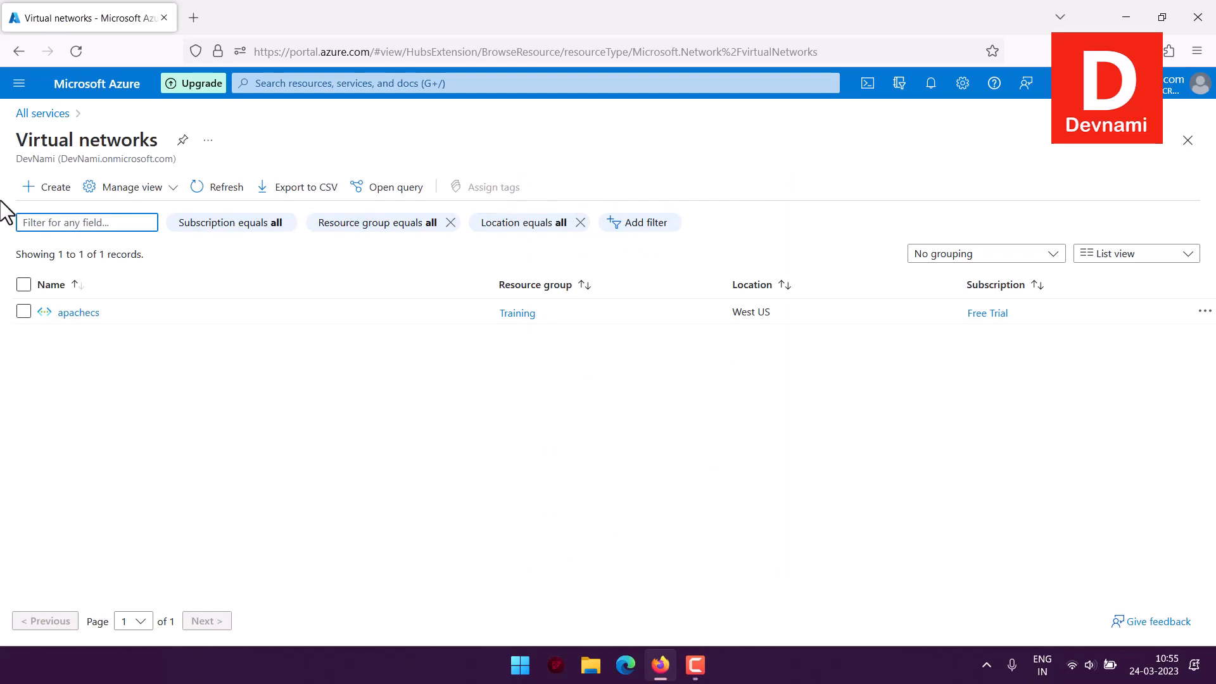
Step: Delete the apachecs virtual network and refresh the list of virtual networks
left_click(79, 313)
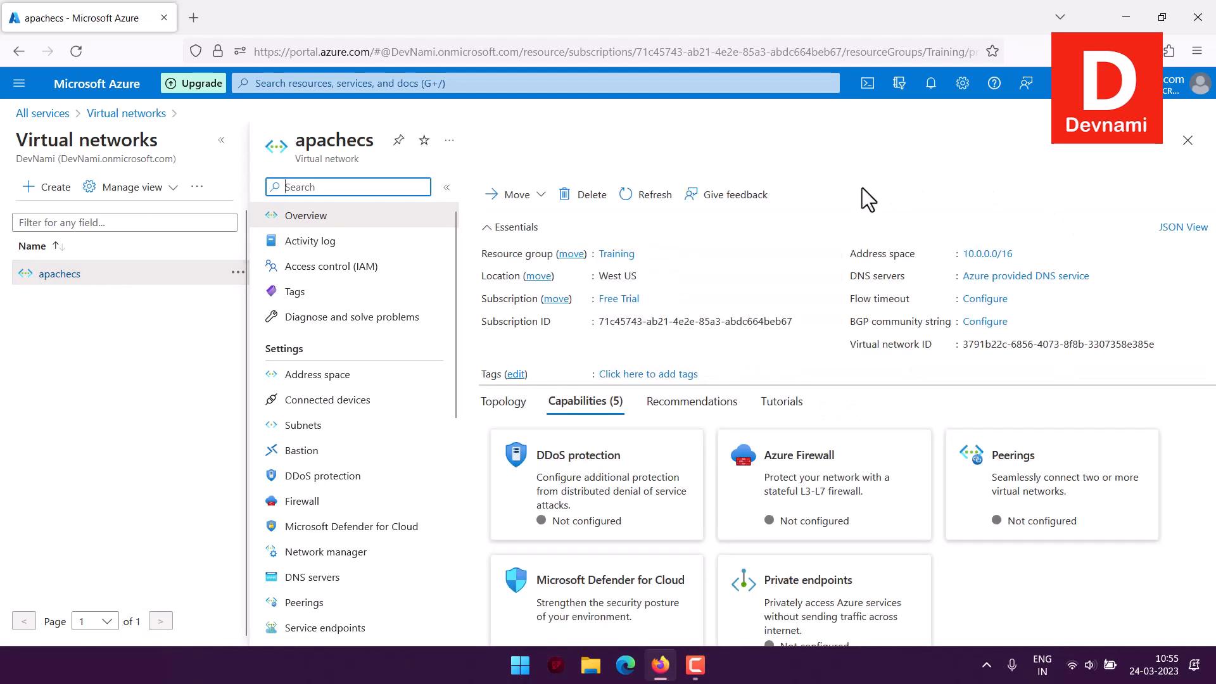
left_click(582, 195)
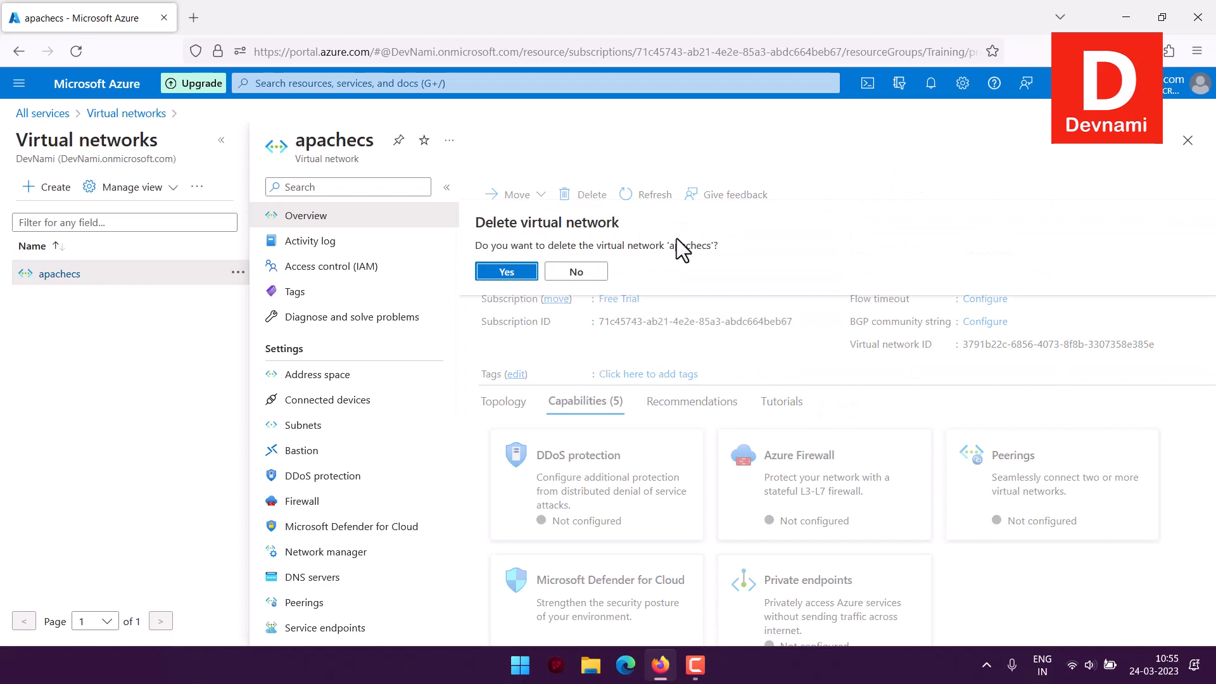
left_click(530, 271)
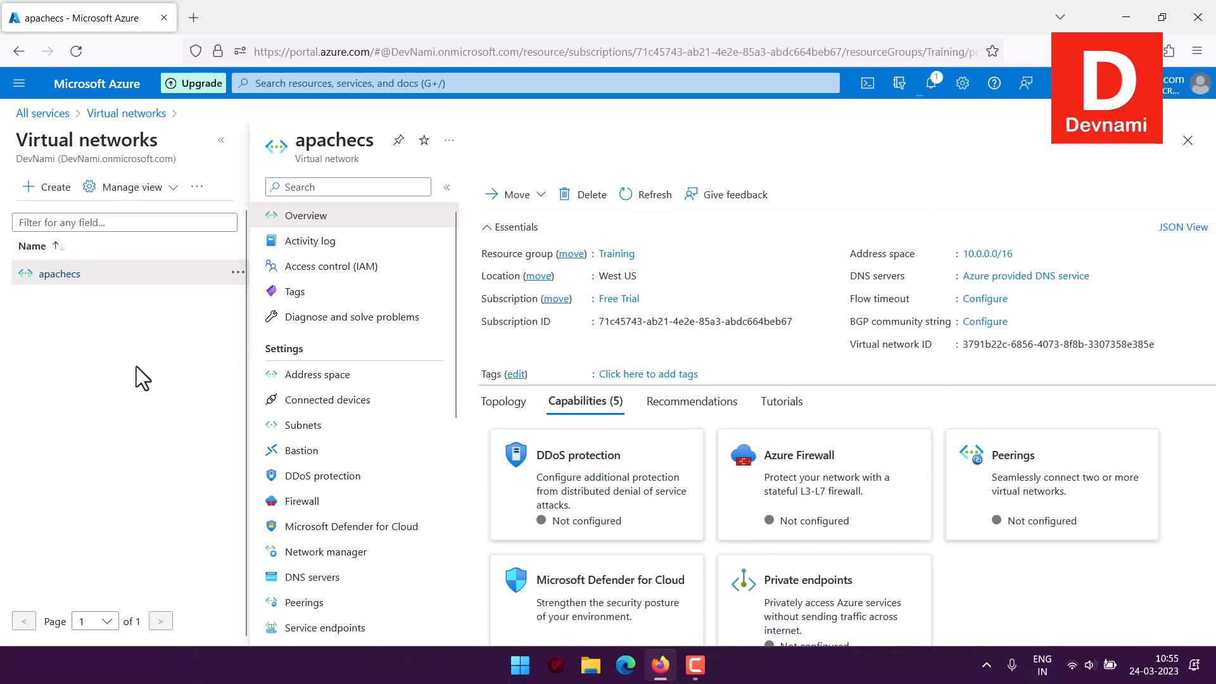
left_click(1187, 140)
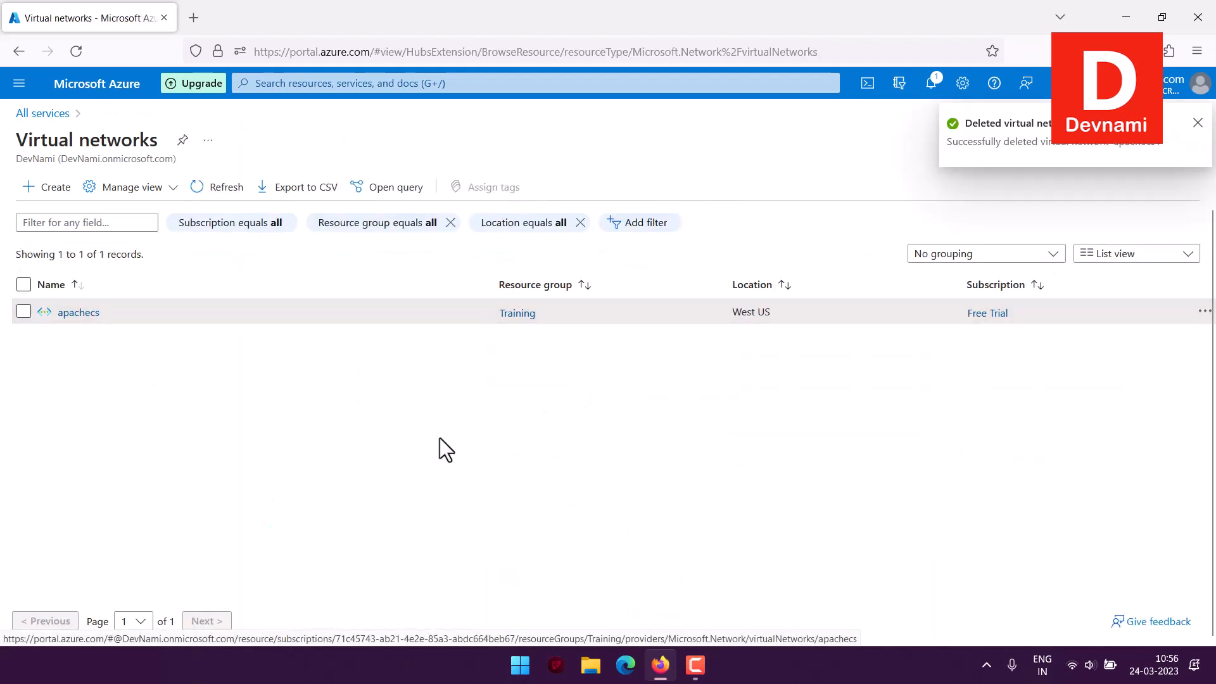
left_click(211, 190)
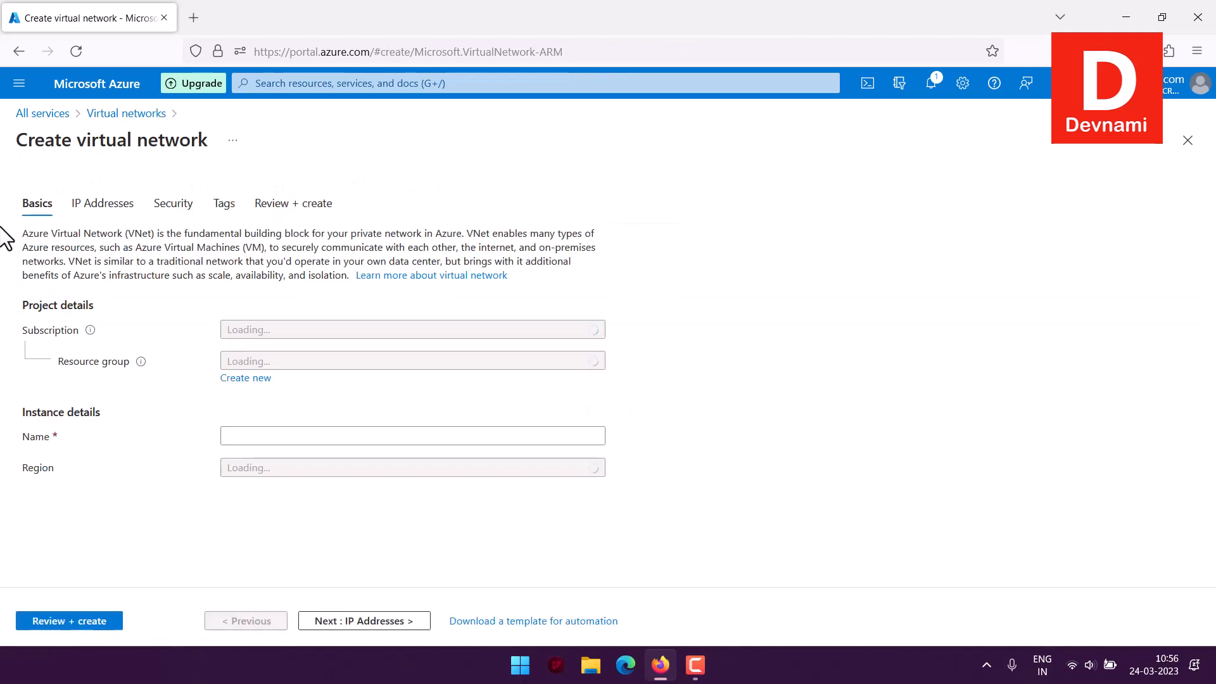
Step: Start a new virtual network under the Free Trial subscription and assign it to the Training resource group
left_click_drag(21, 305, 112, 307)
left_click(120, 306)
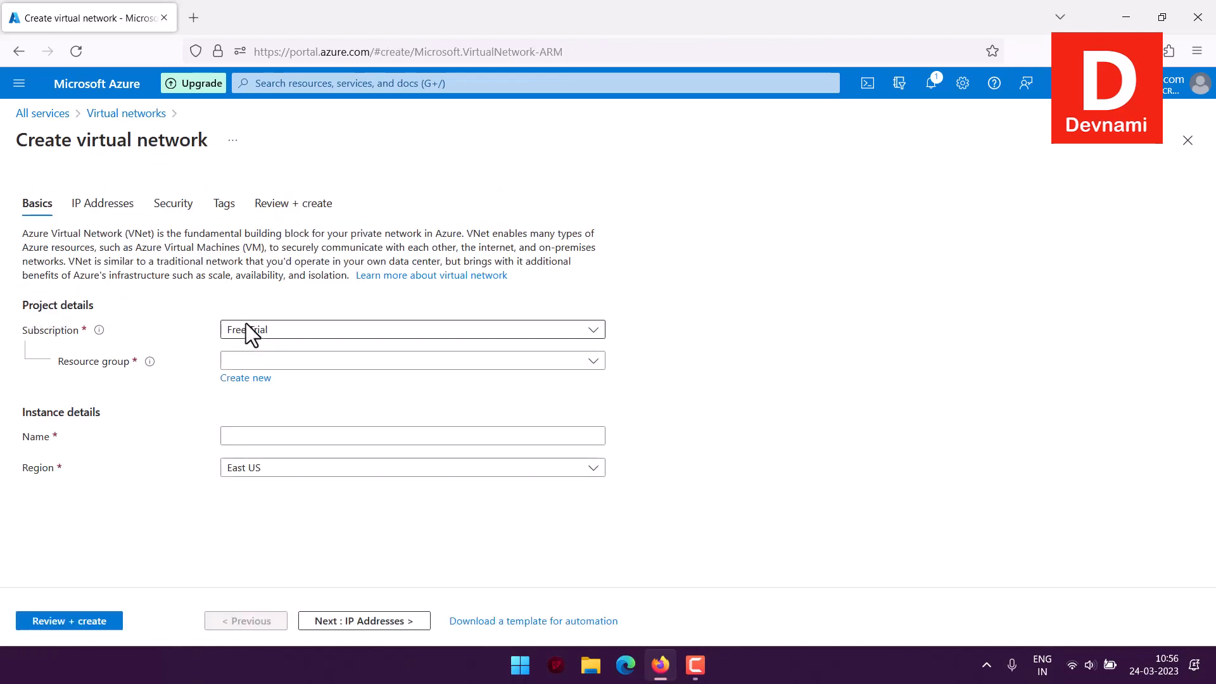
left_click(259, 333)
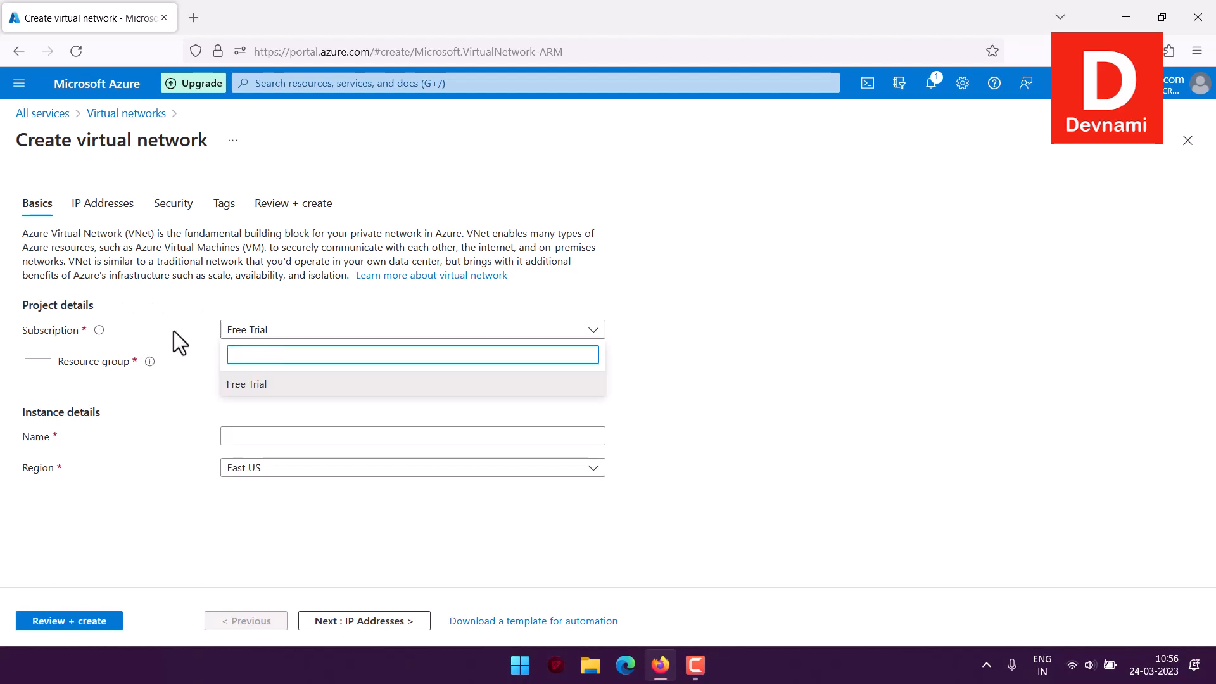
left_click(240, 384)
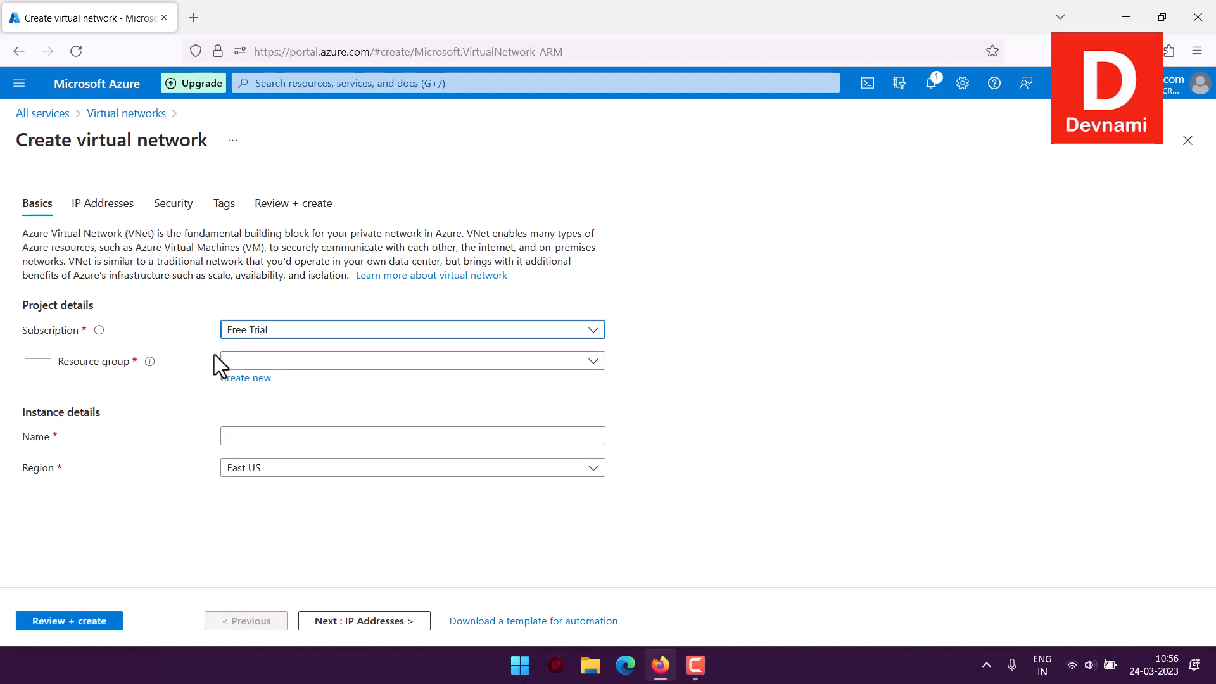
left_click(247, 361)
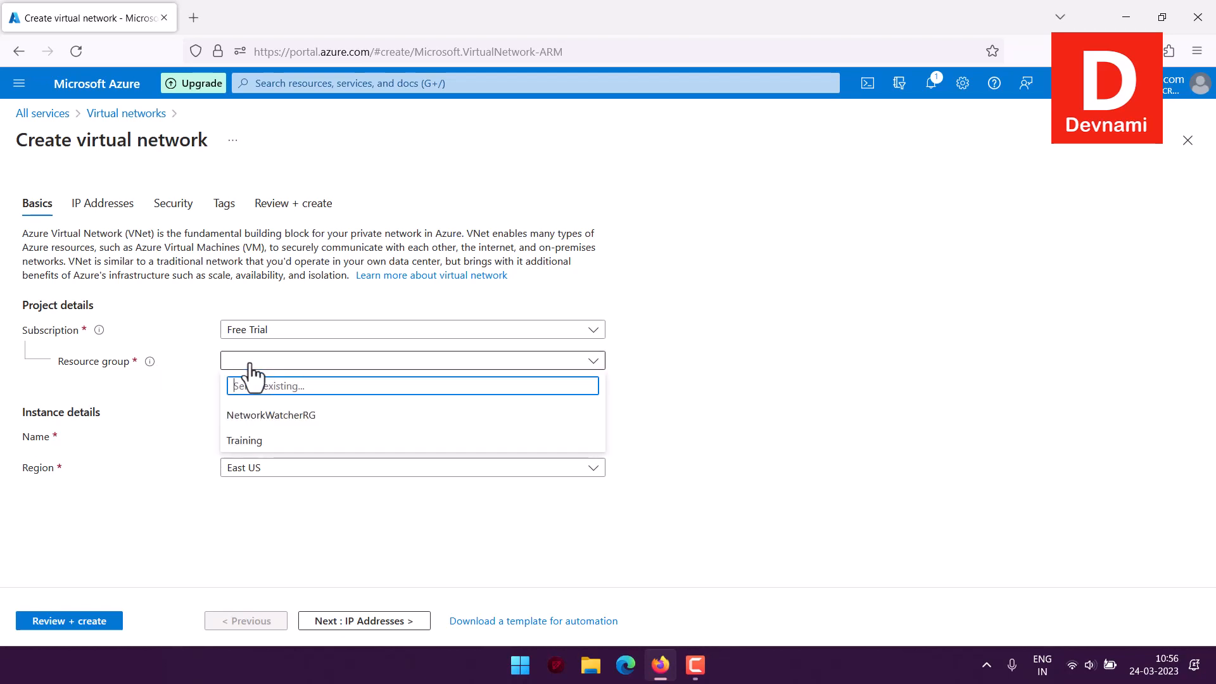
left_click(256, 442)
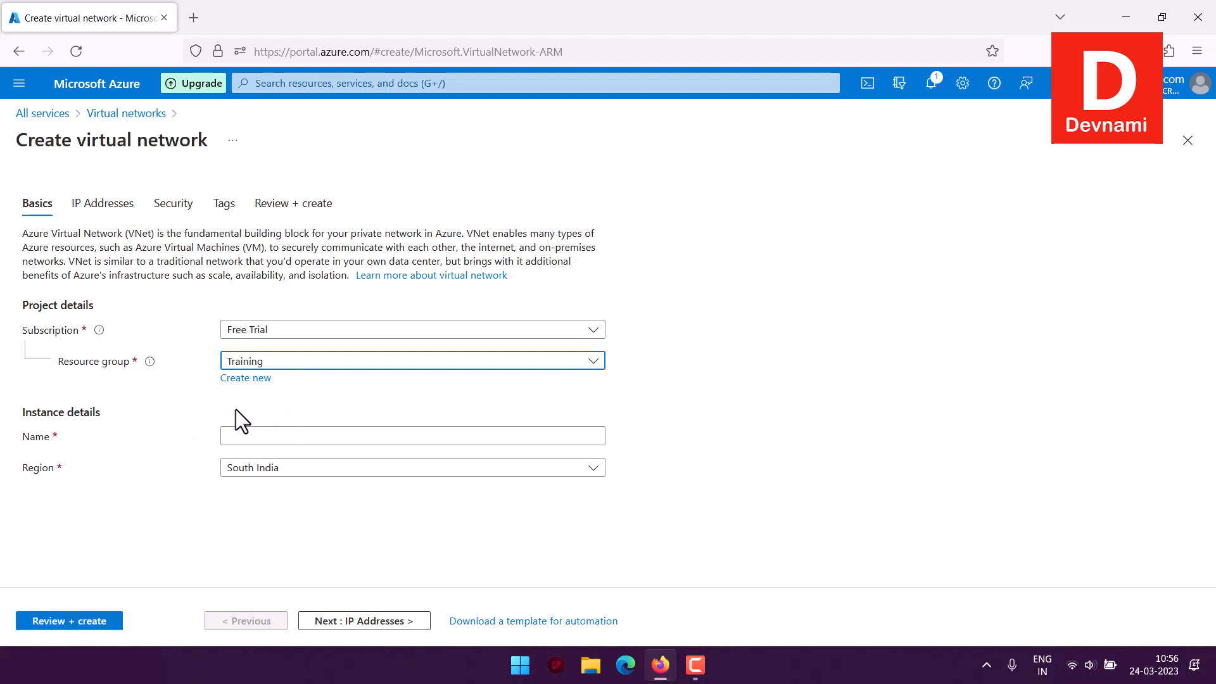
Step: Name the virtual network myvirtualnet, keep South India as its region and continue to the IP address settings
left_click_drag(22, 413, 93, 415)
left_click(113, 420)
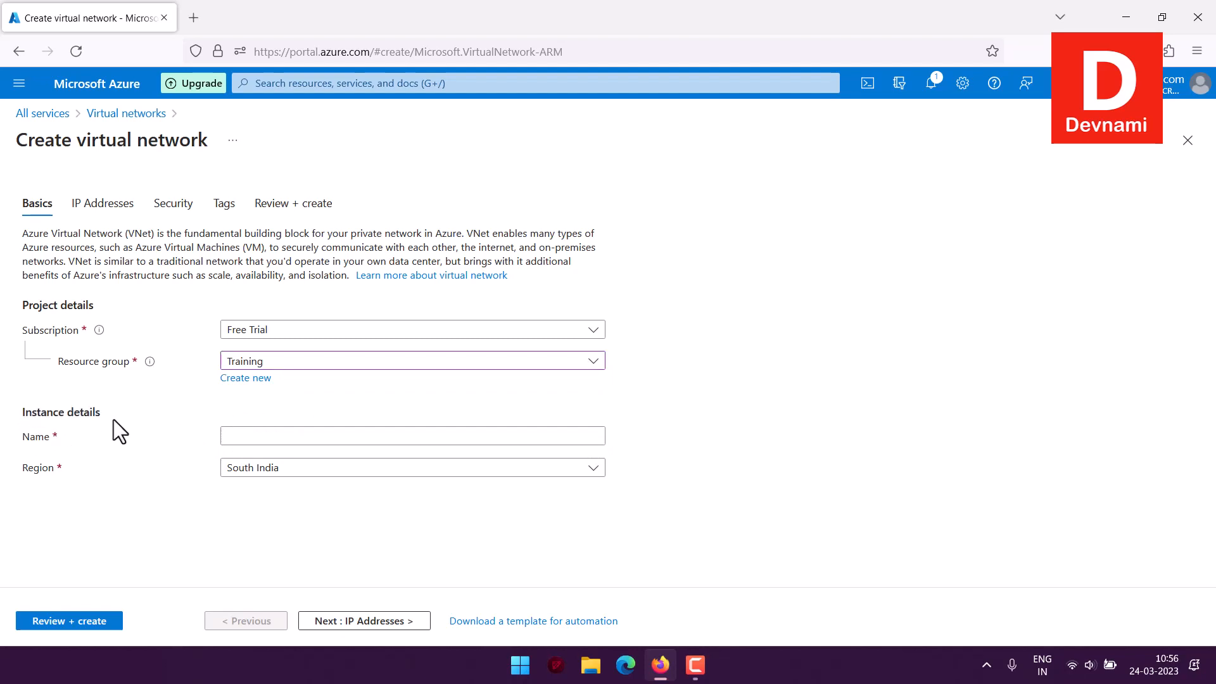
left_click(239, 435)
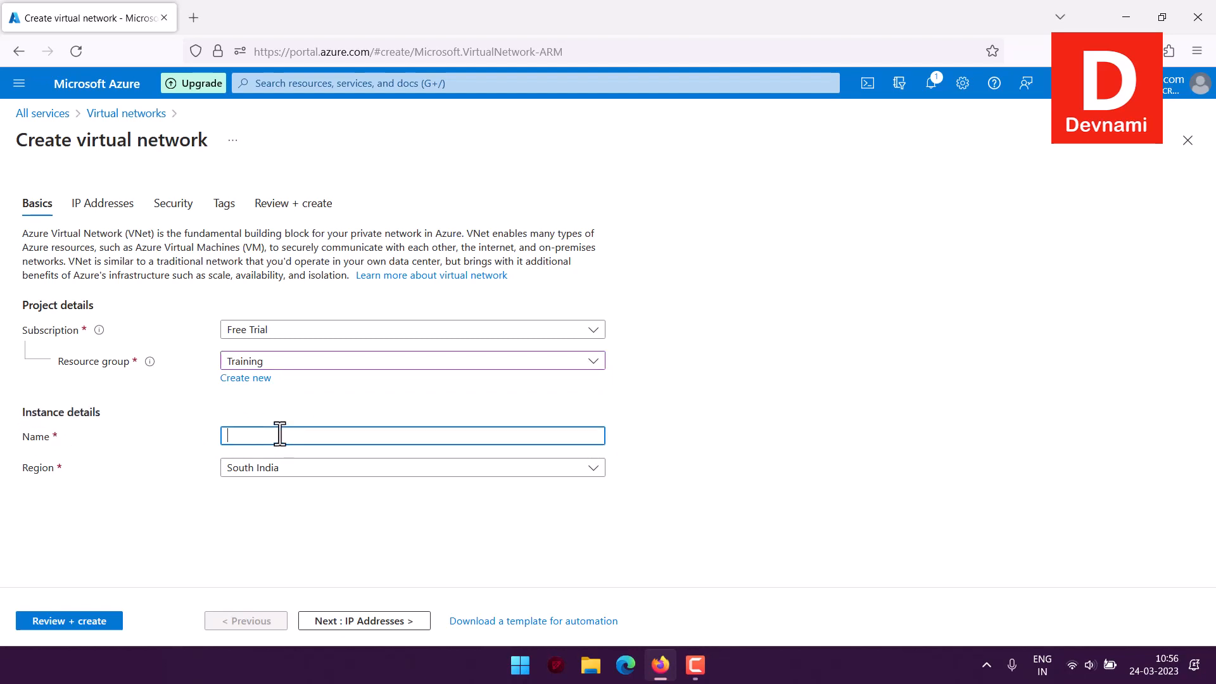
type("myvirtualnet")
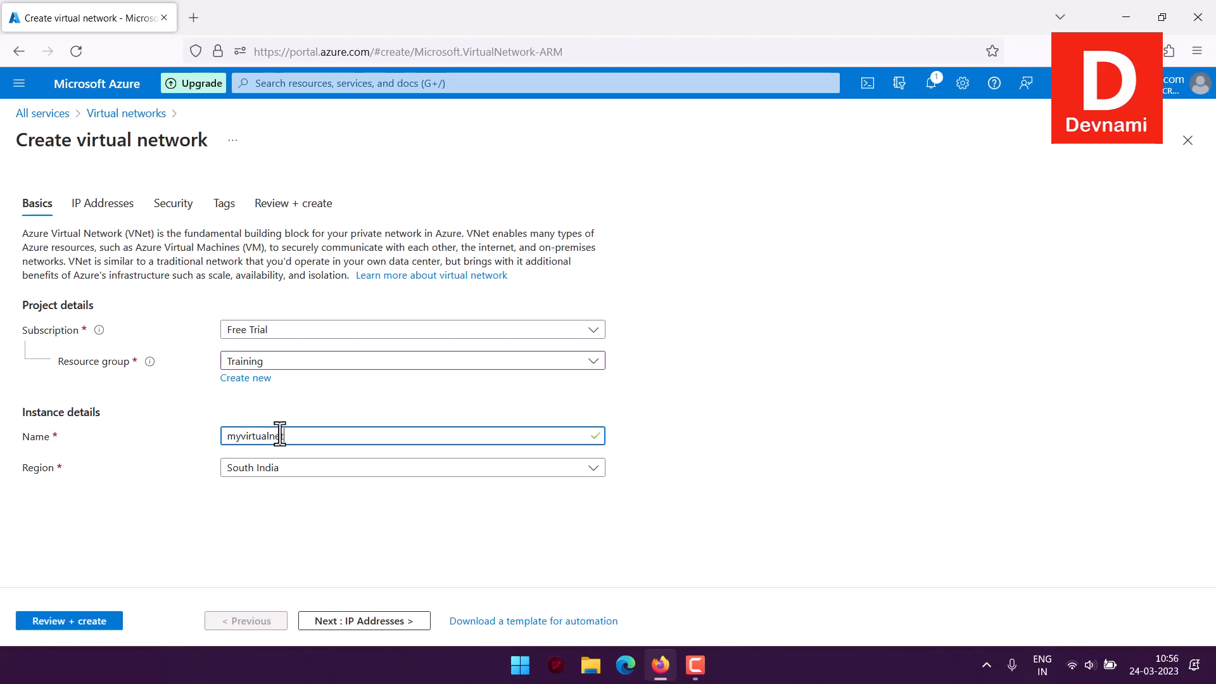
left_click(251, 474)
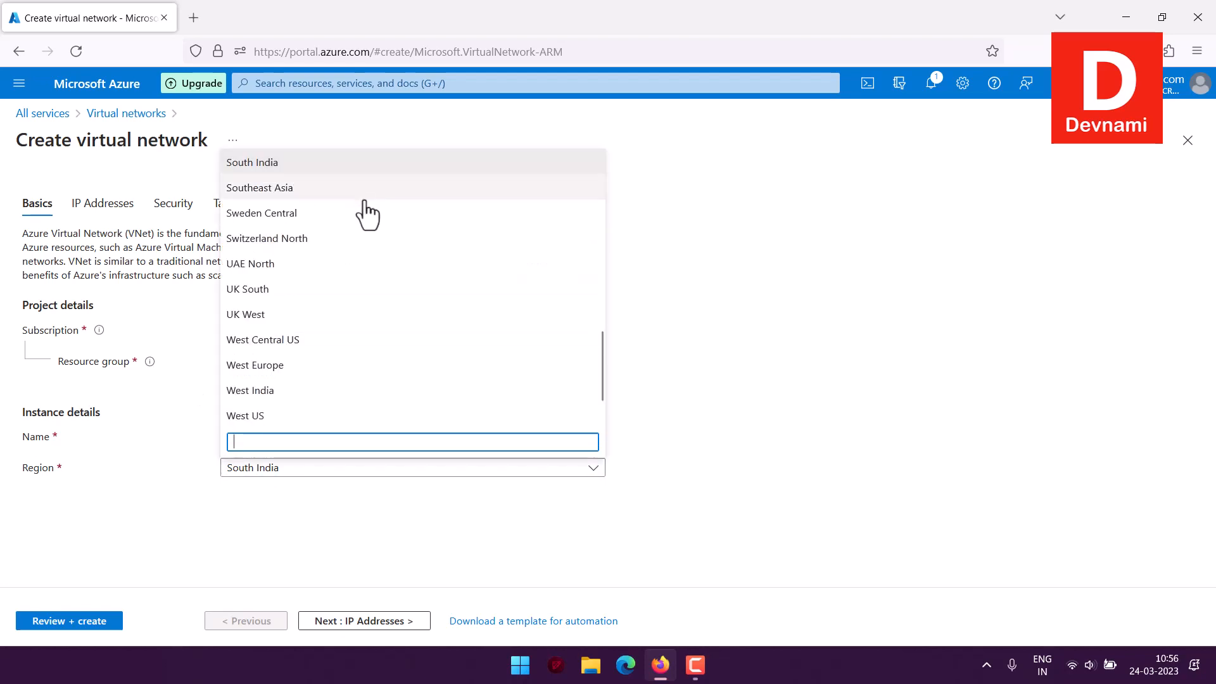
scroll(432, 268, "up", 10)
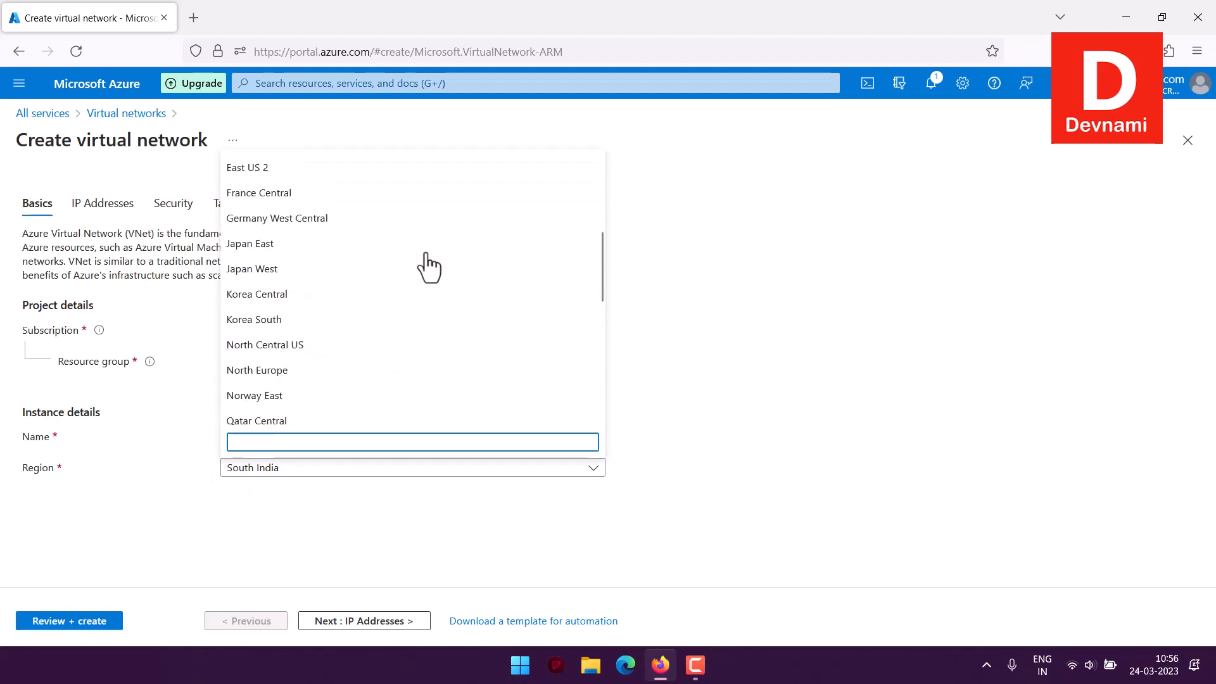
scroll(429, 265, "down", 10)
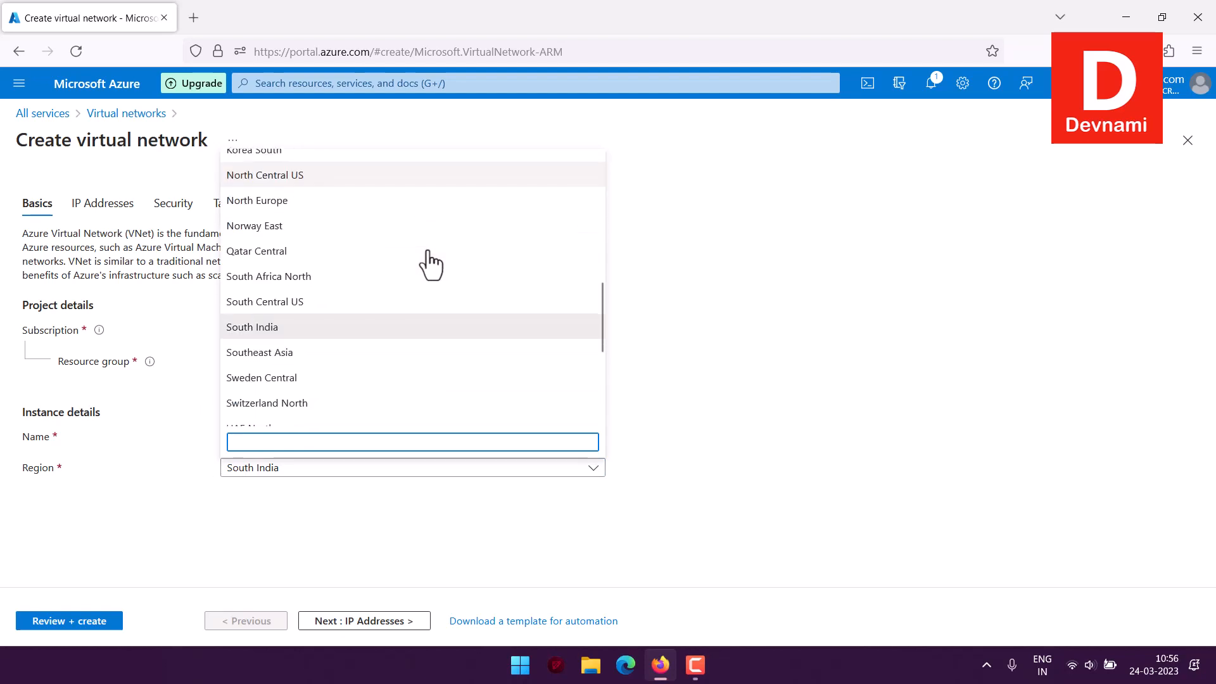
left_click(153, 537)
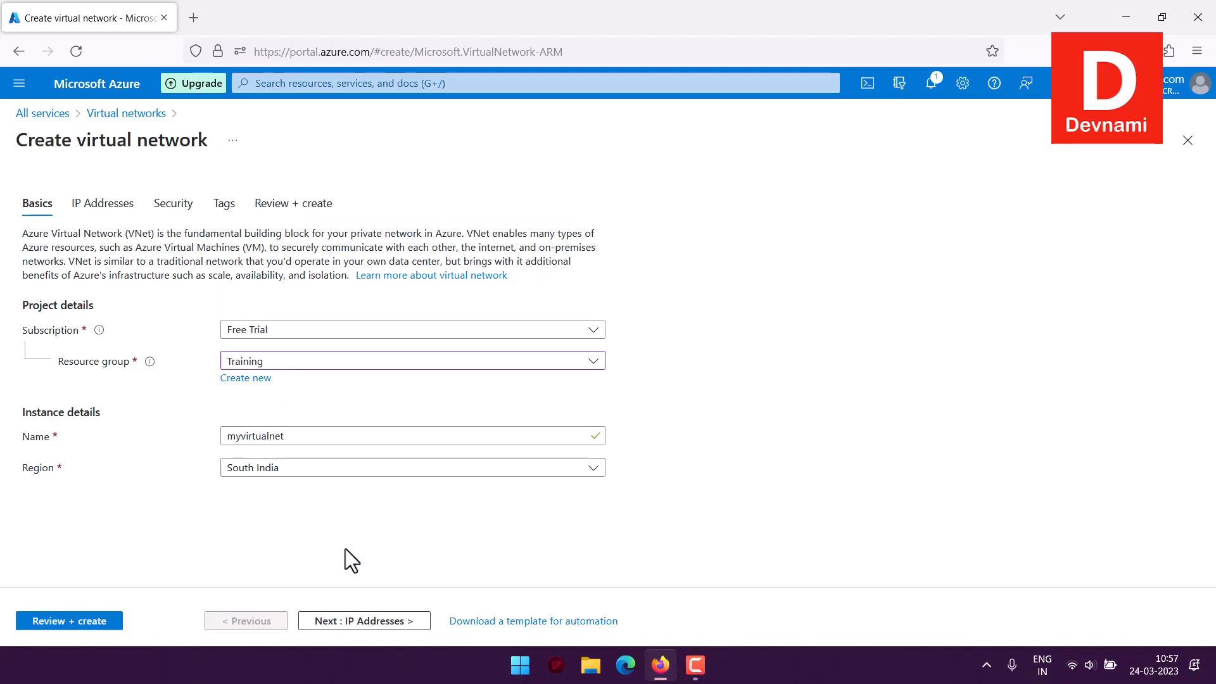
left_click(372, 623)
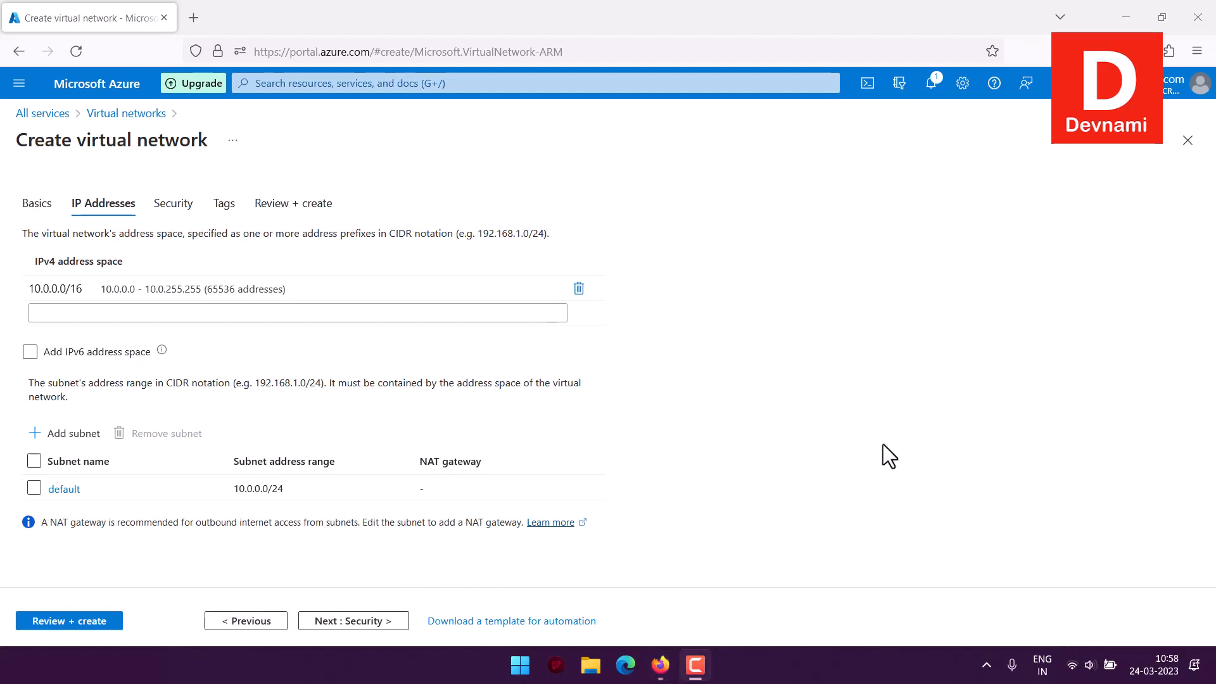
Step: Try adding an IPv6 address space to the virtual network and turn the option off again
left_click_drag(57, 262, 27, 266)
left_click(19, 265)
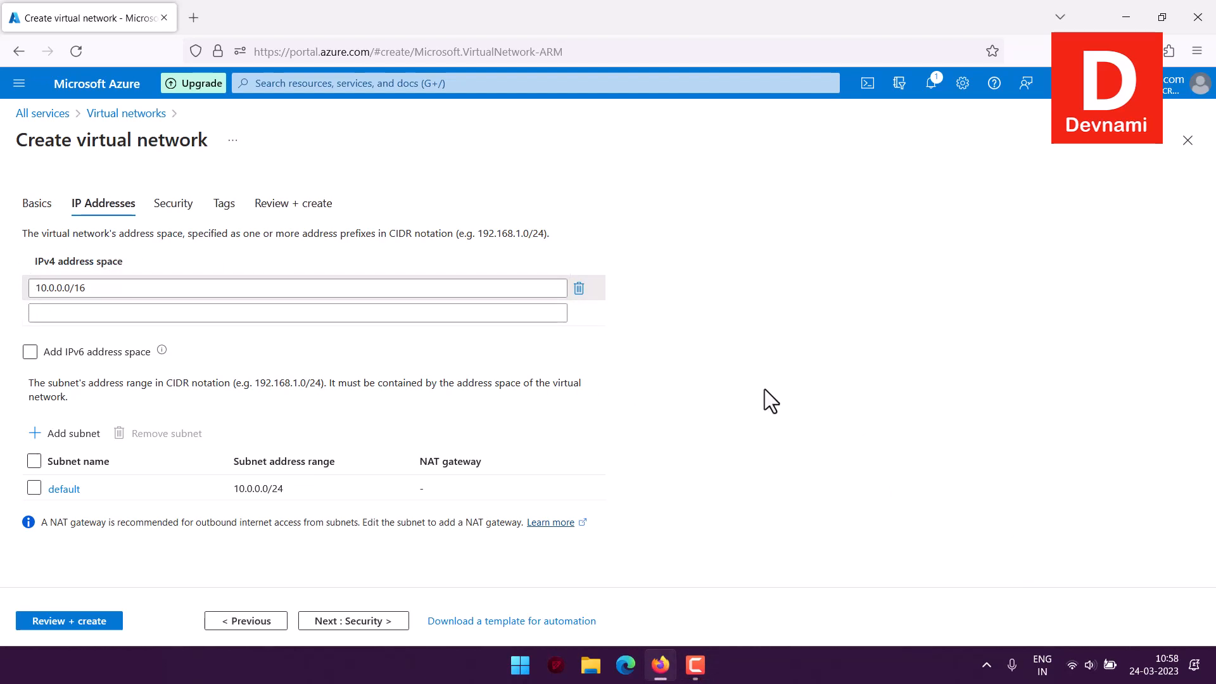
left_click(129, 317)
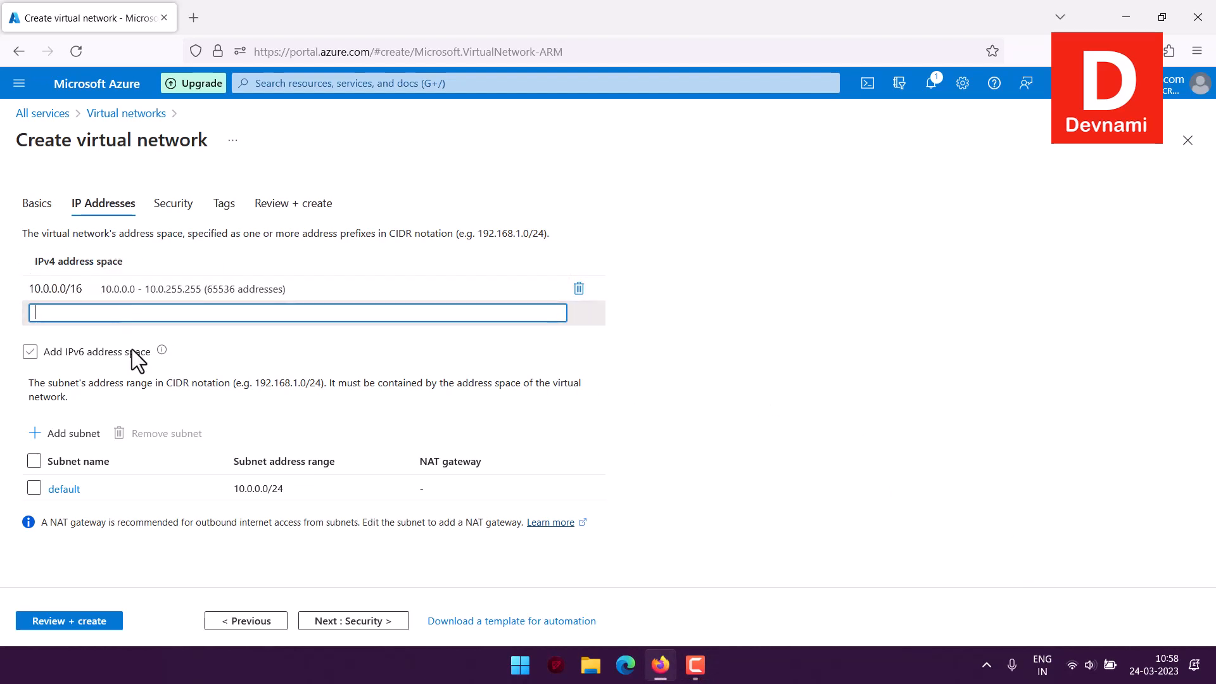
left_click(30, 352)
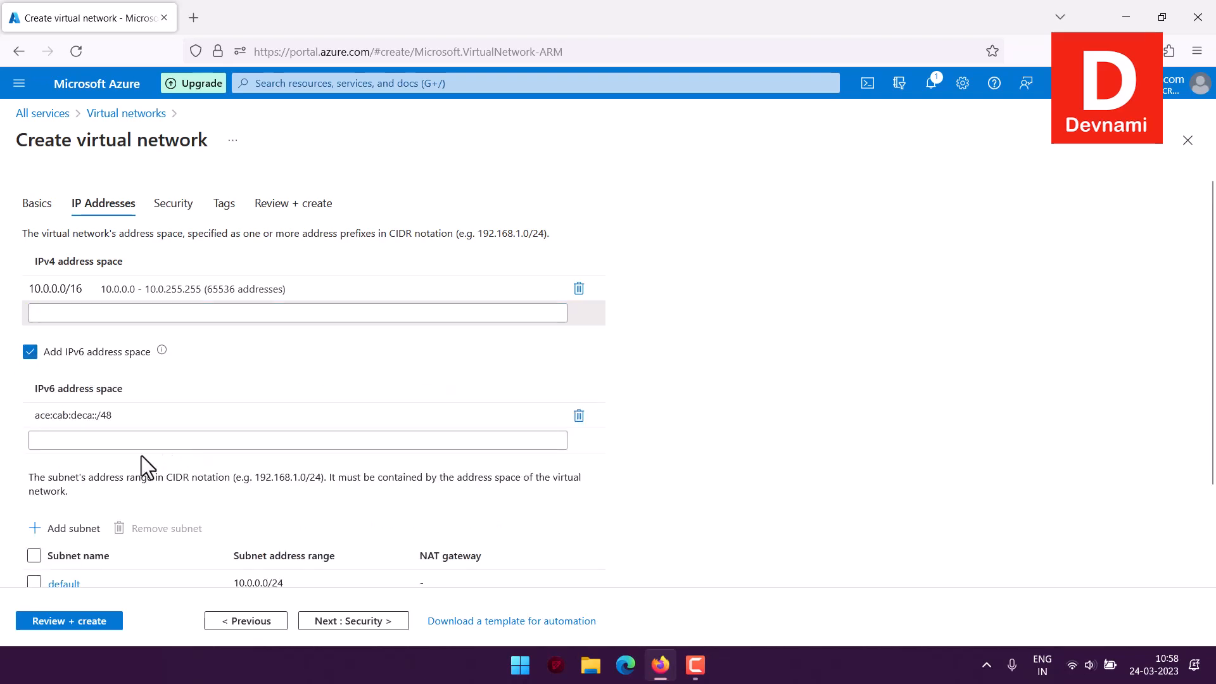
left_click(30, 352)
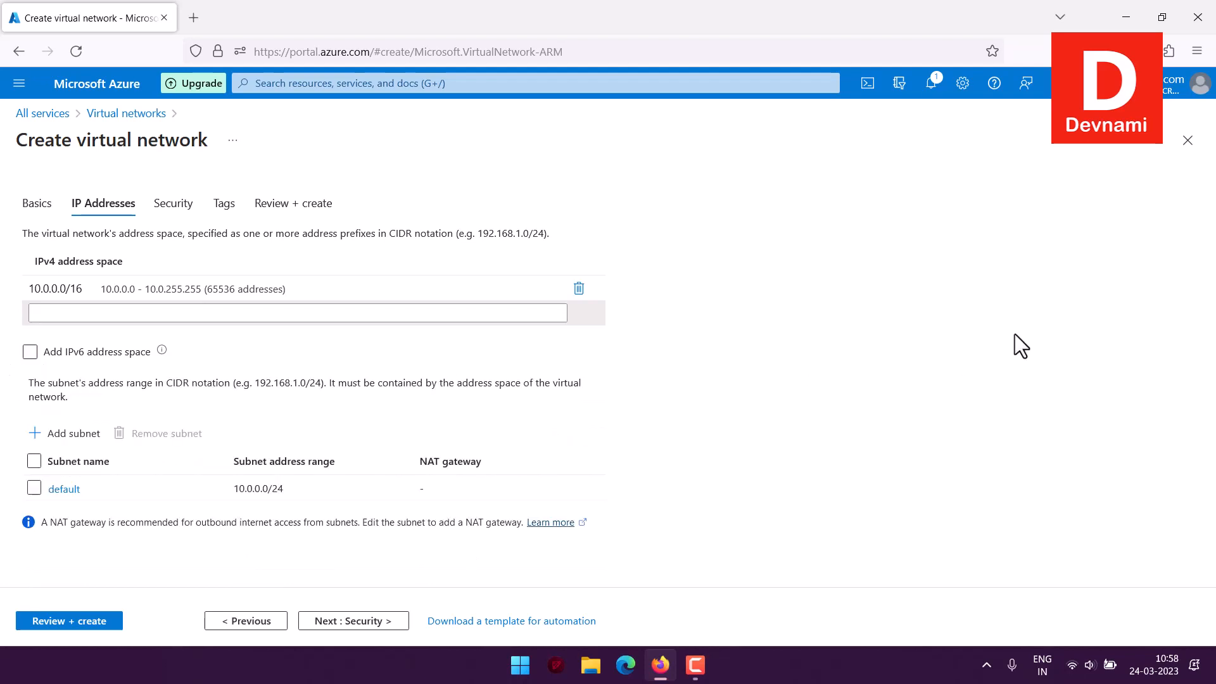
Step: Examine the NAT gateway and service endpoint options for an additional subnet, and cancel without adding it
mouse_move(219, 294)
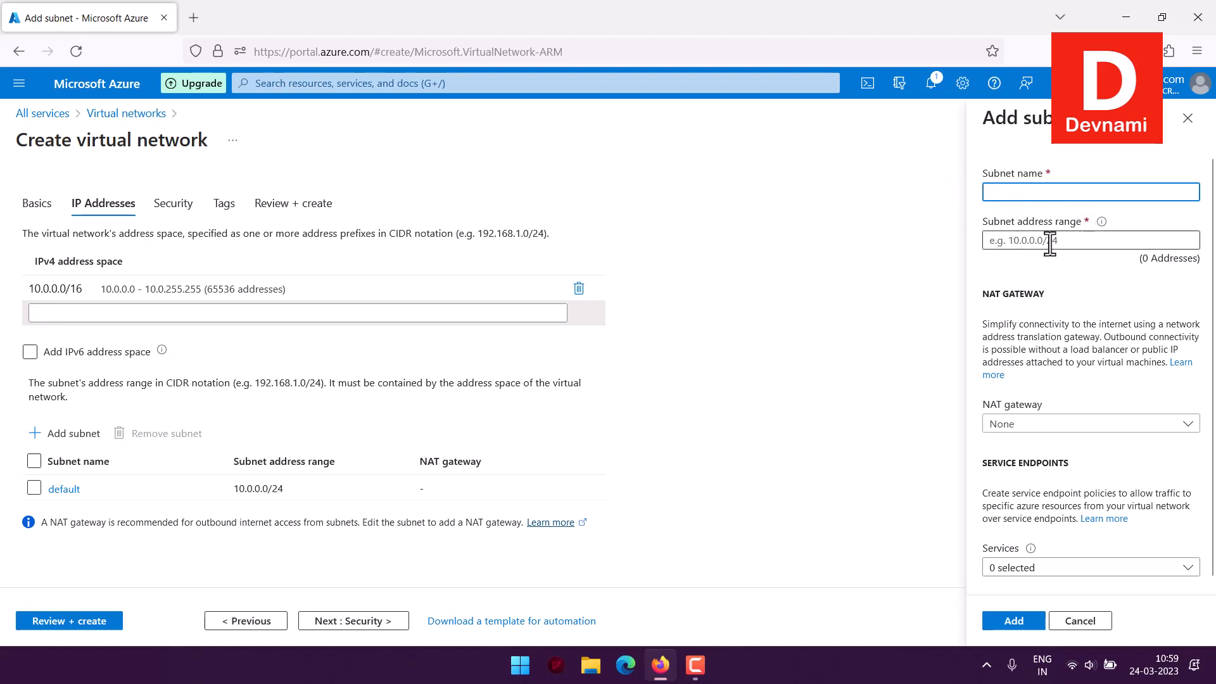
left_click(1032, 426)
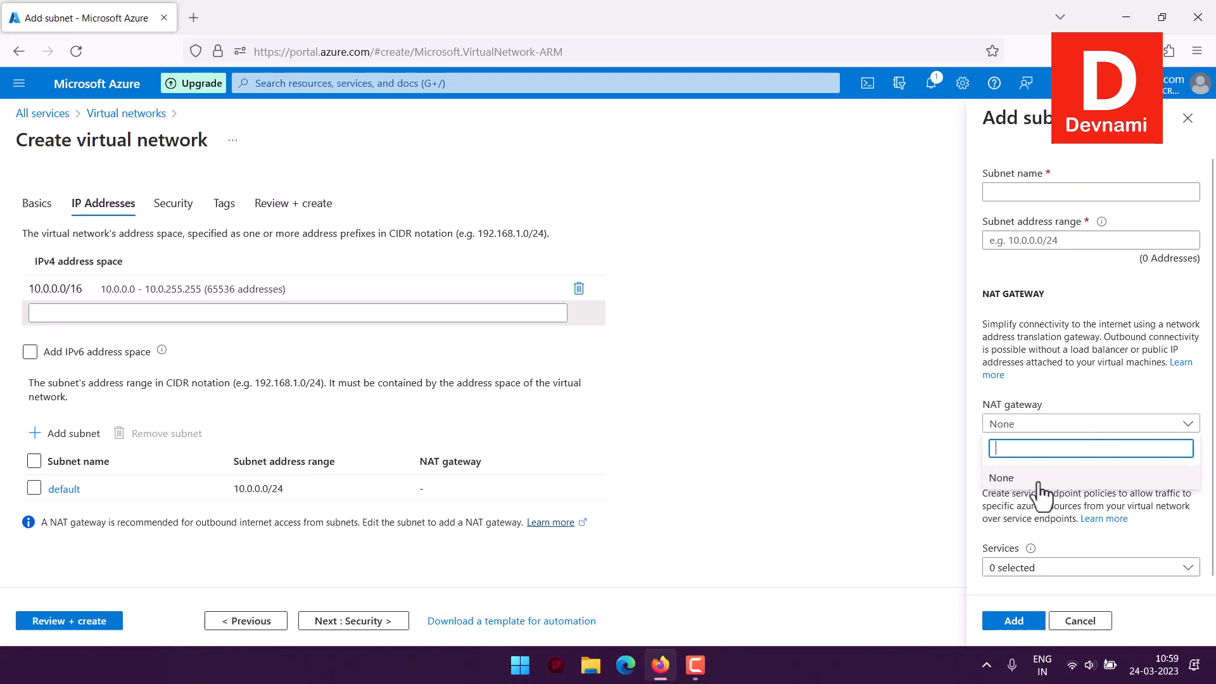
left_click(1058, 398)
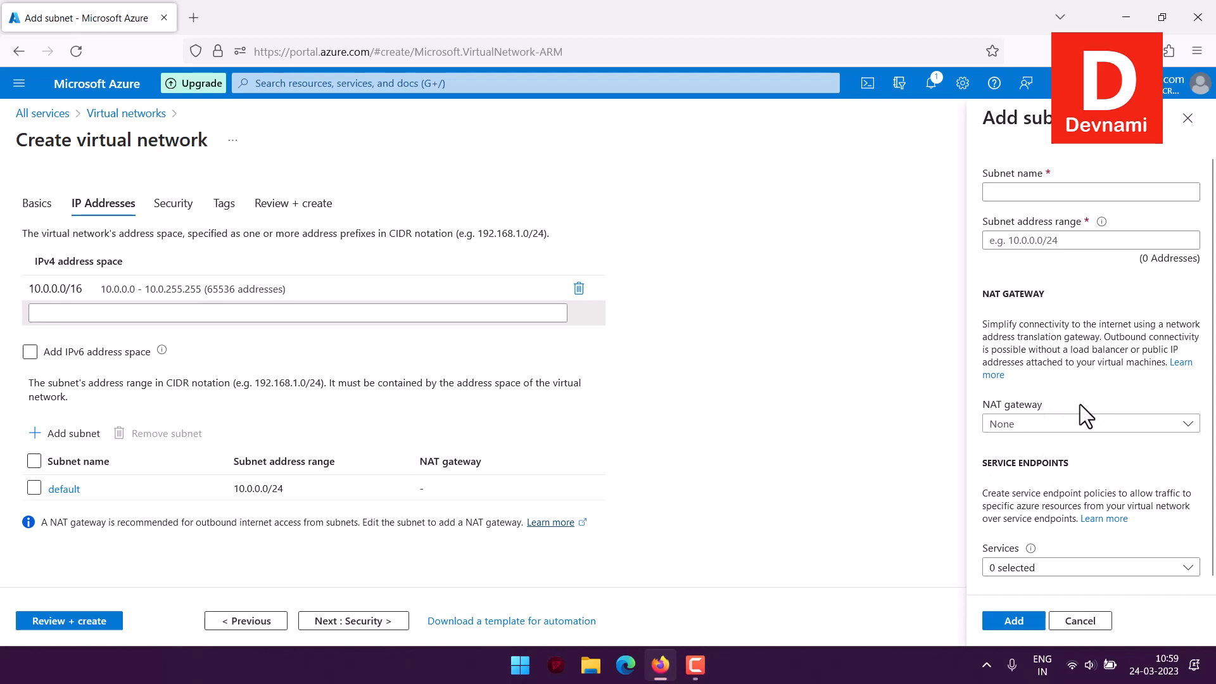
scroll(1080, 412, "down", 1)
left_click(1172, 508)
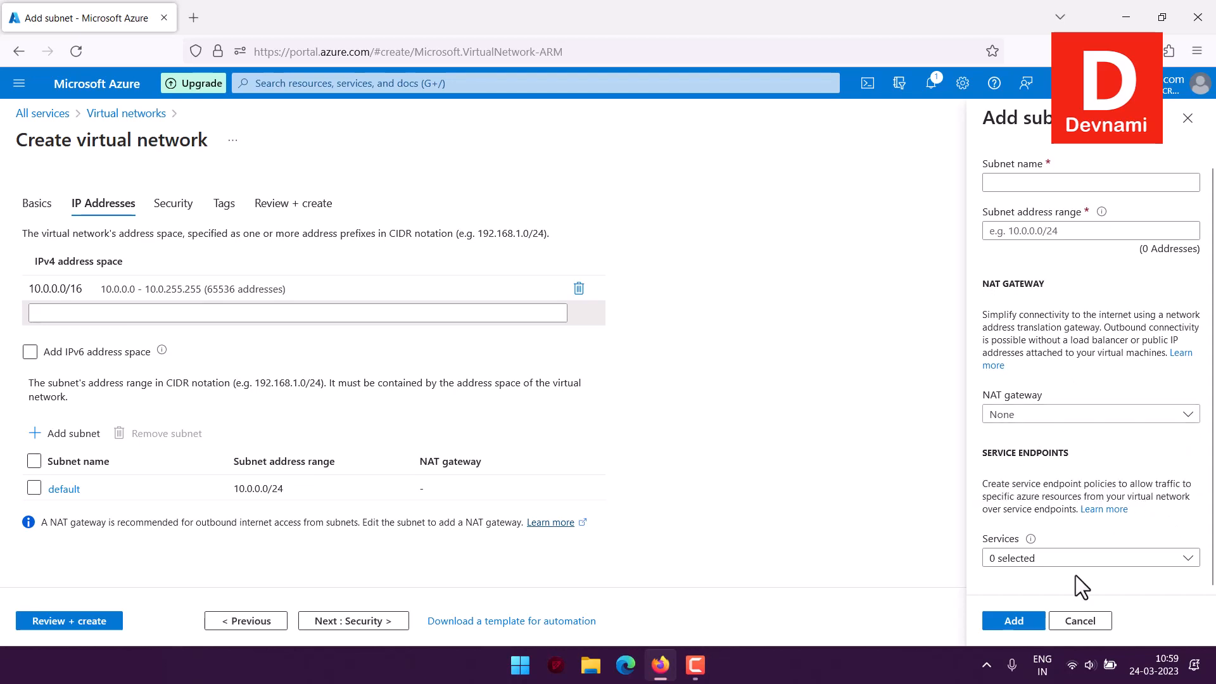
left_click(1077, 563)
left_click(1122, 333)
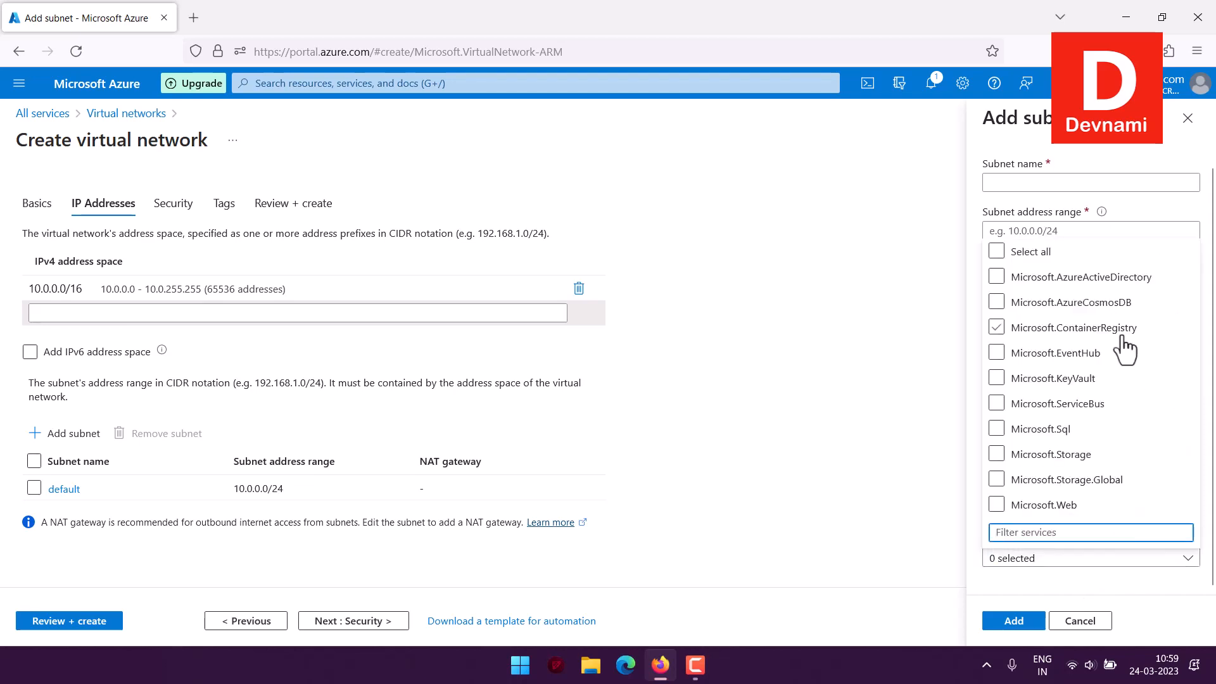
left_click(1114, 582)
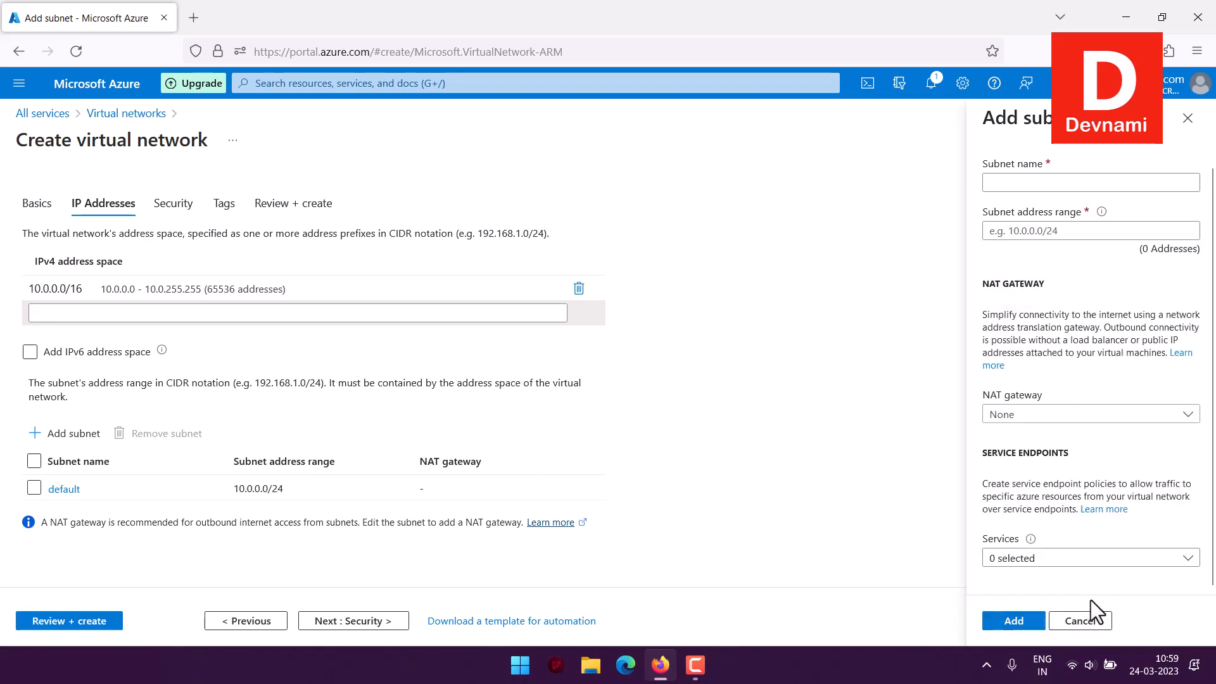
left_click(1088, 620)
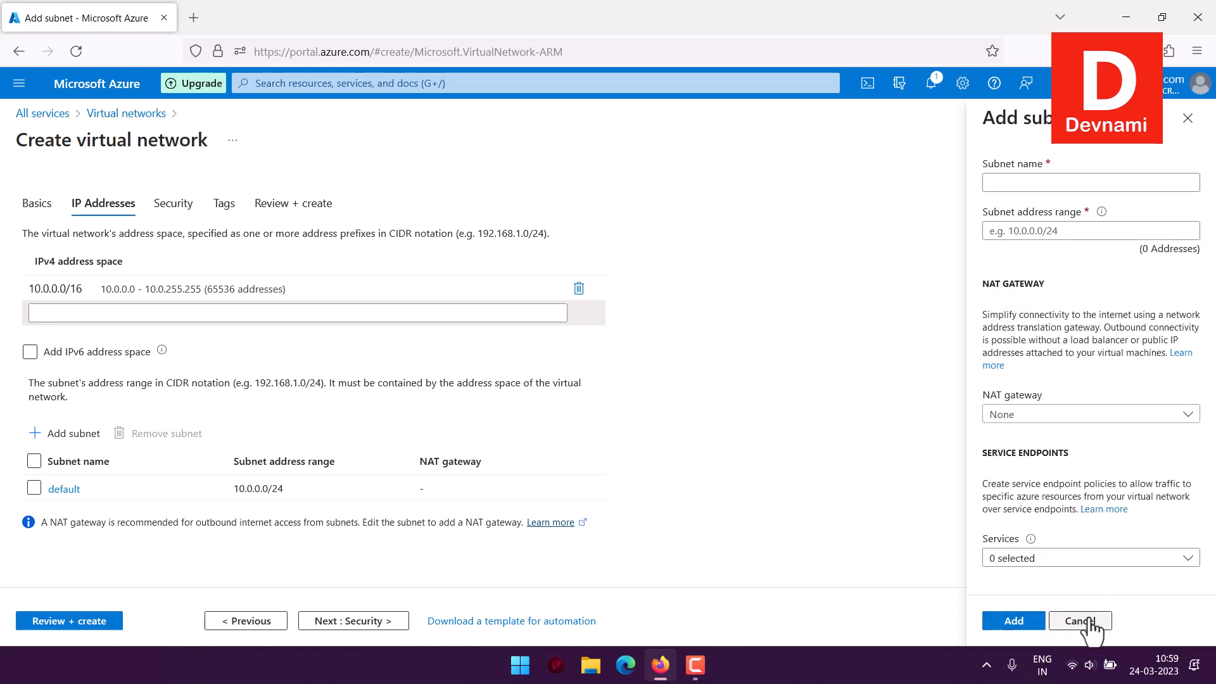
Step: Accept the IP address settings with the default subnet and continue to the security settings
left_click(361, 621)
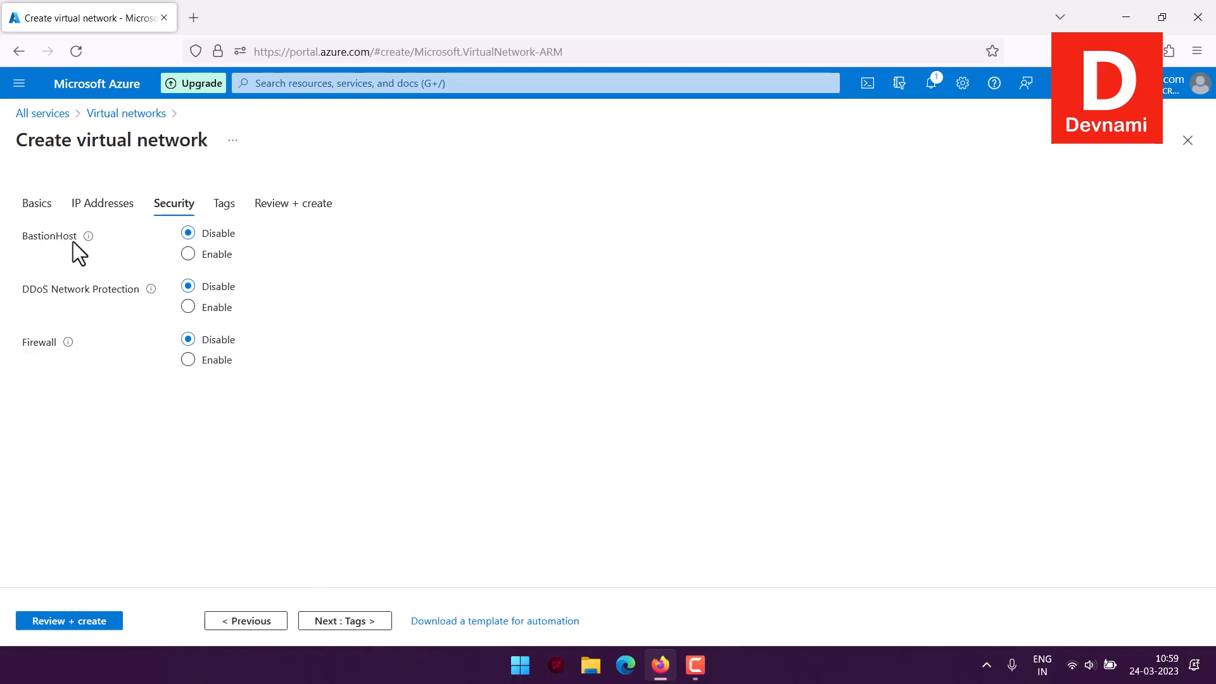
Step: Try the enable options for DDoS Network Protection and the firewall, and set both back to disabled
mouse_move(90, 236)
left_click(189, 307)
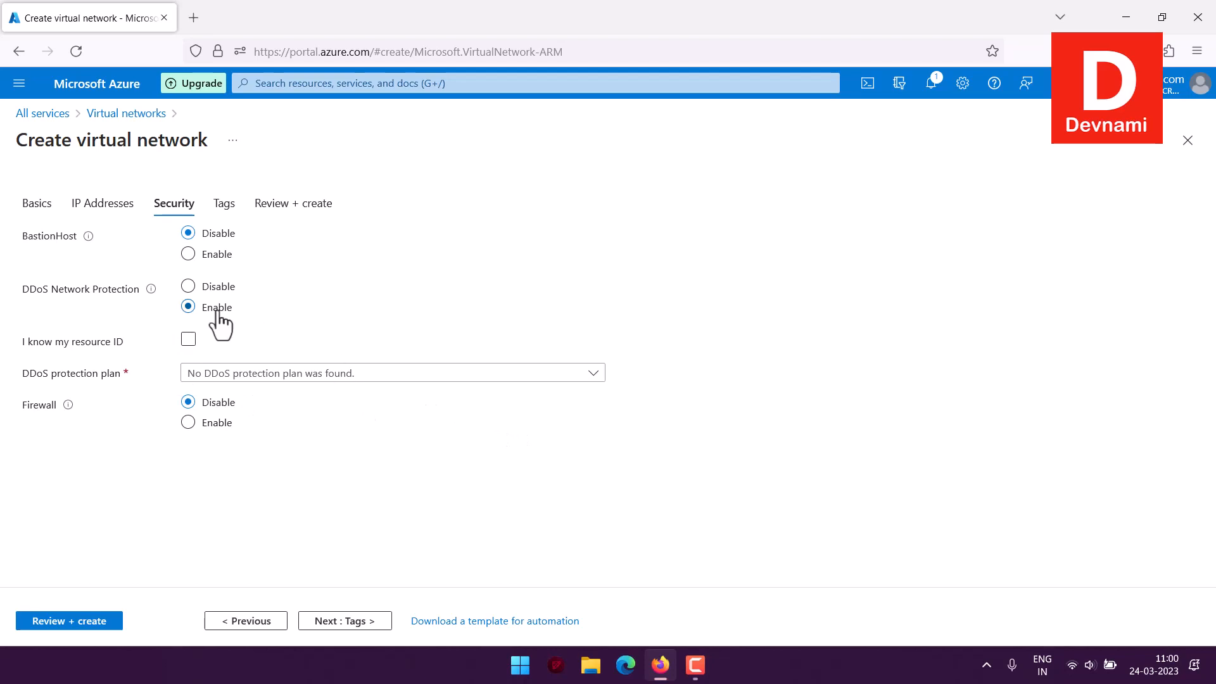
left_click(187, 286)
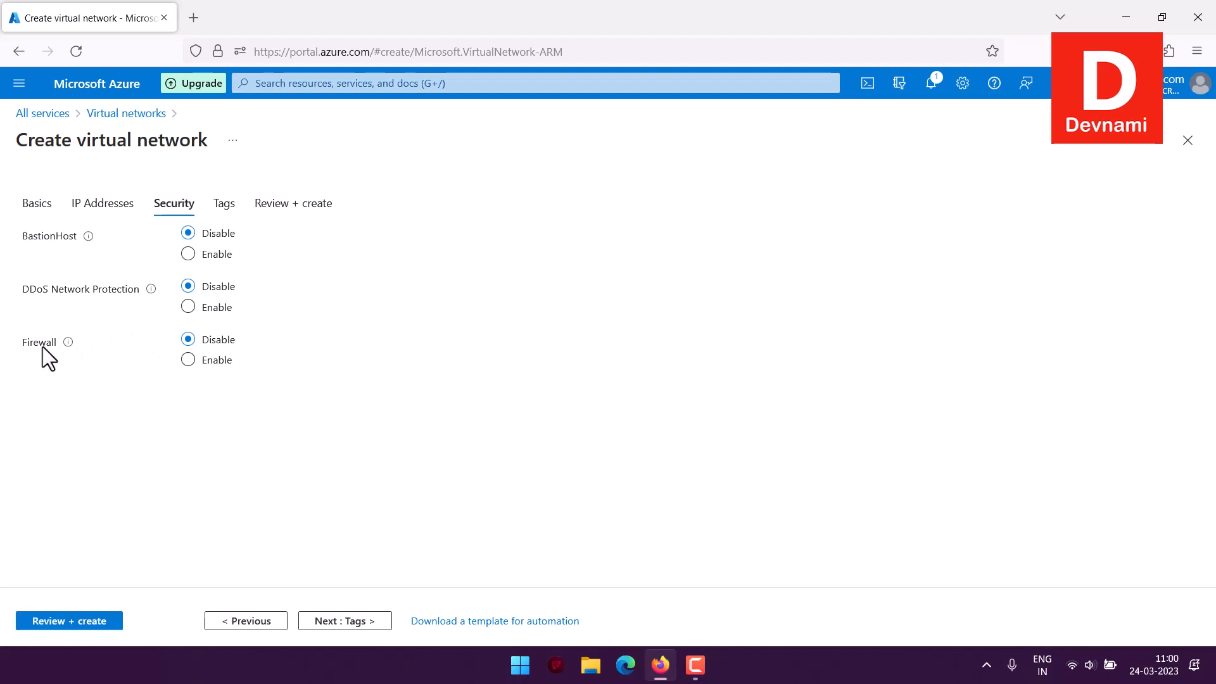
left_click(188, 359)
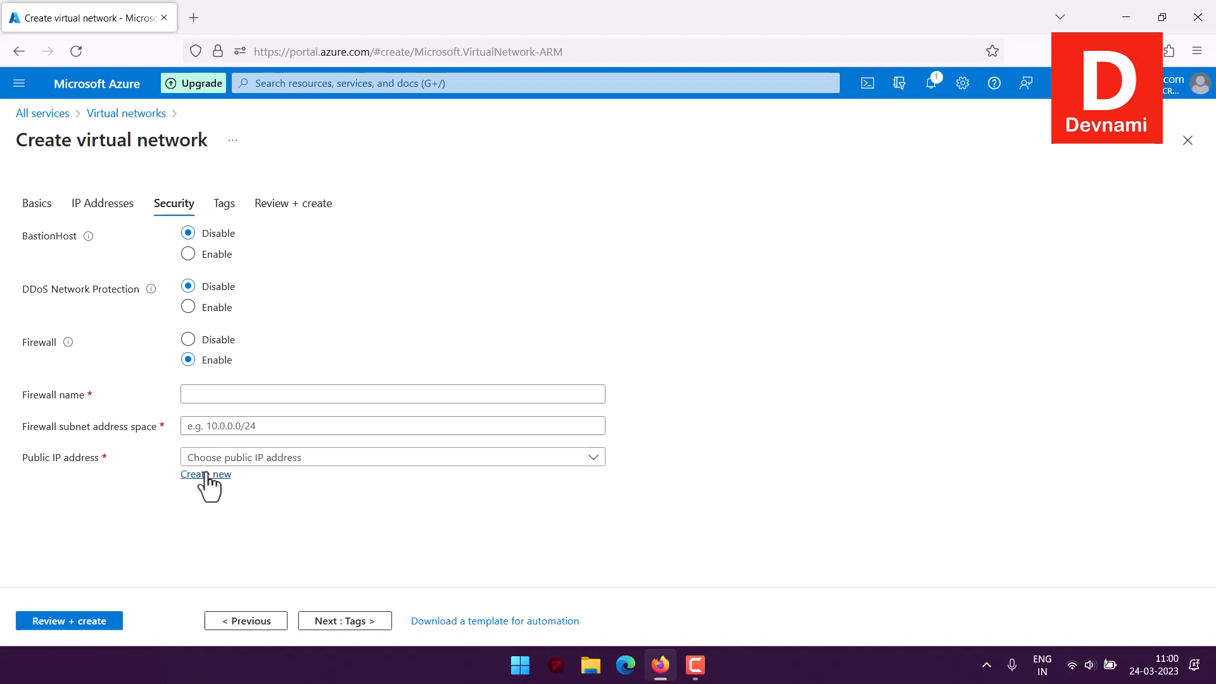
left_click(241, 459)
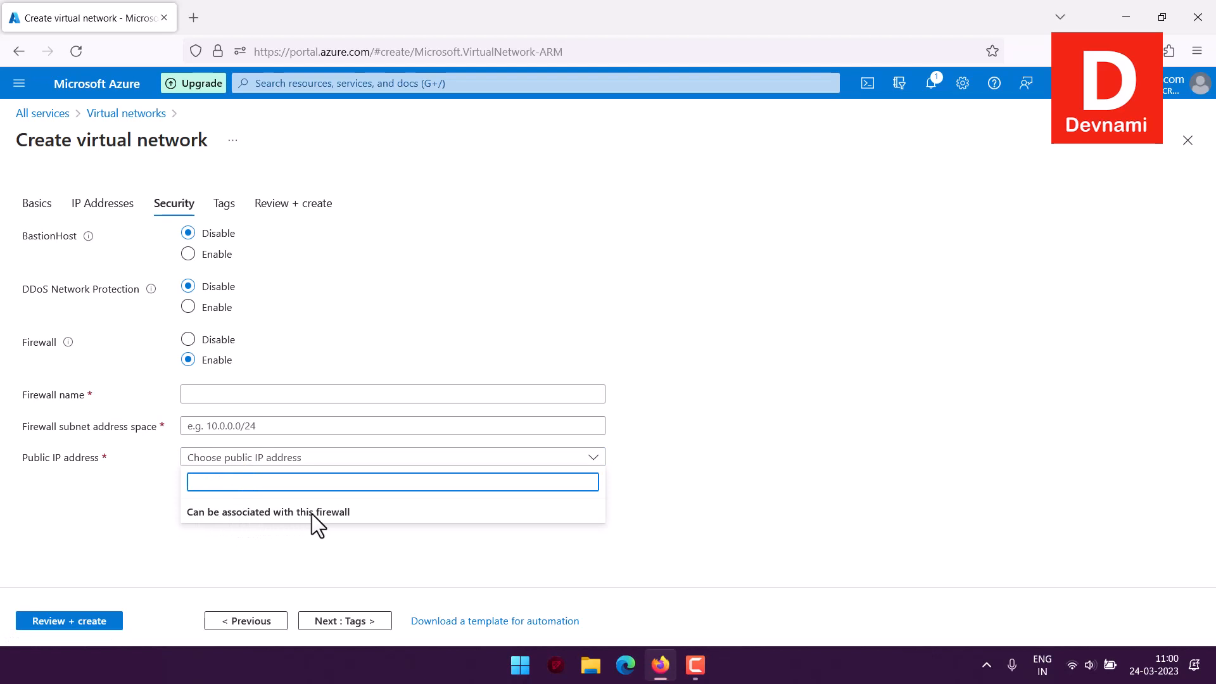
left_click(104, 480)
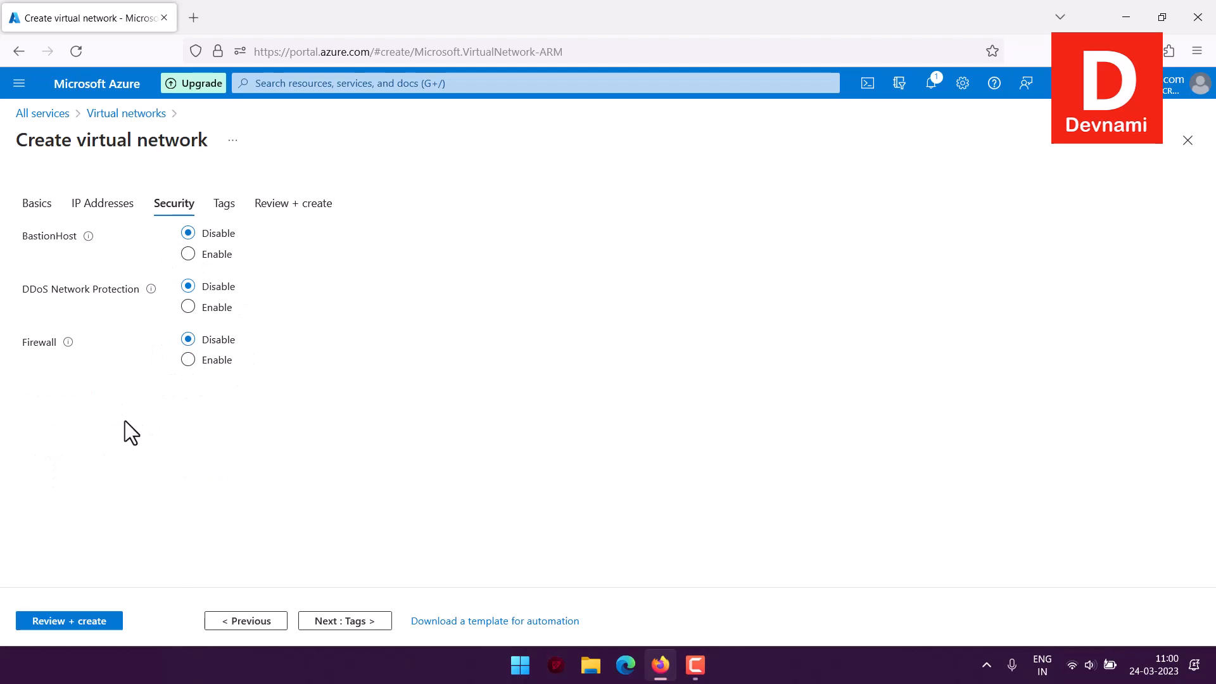
Step: Continue past the security settings, leave the tags empty and proceed to the final review
left_click(354, 621)
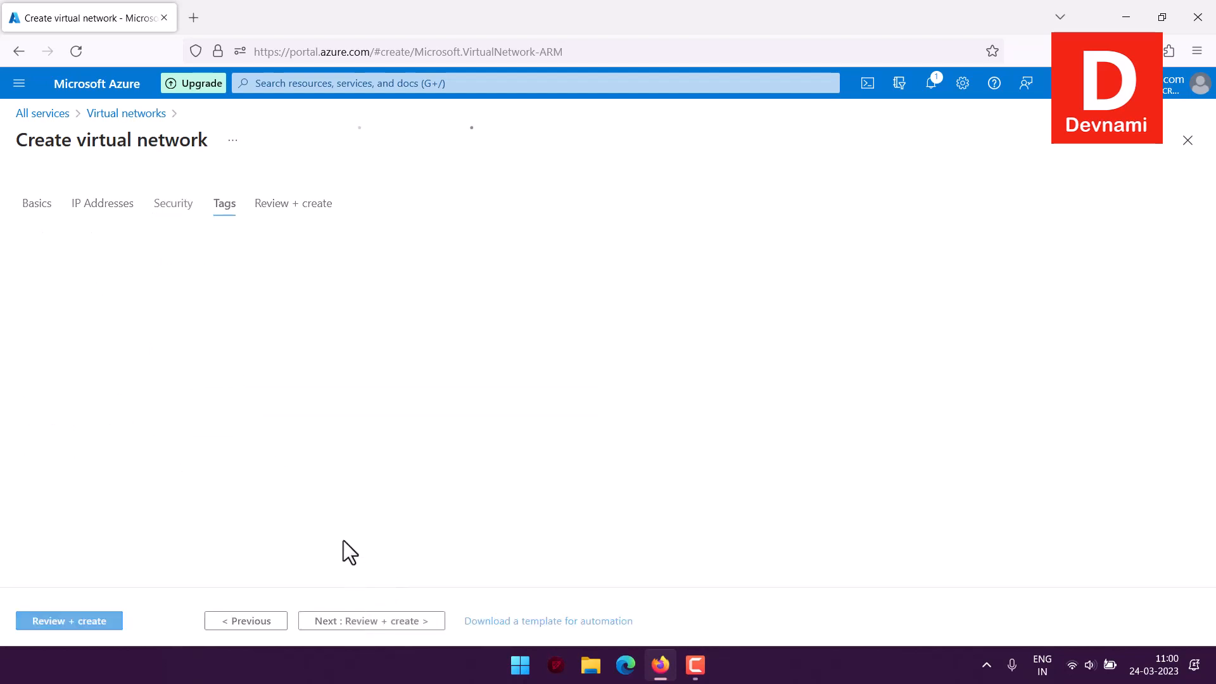
left_click(123, 329)
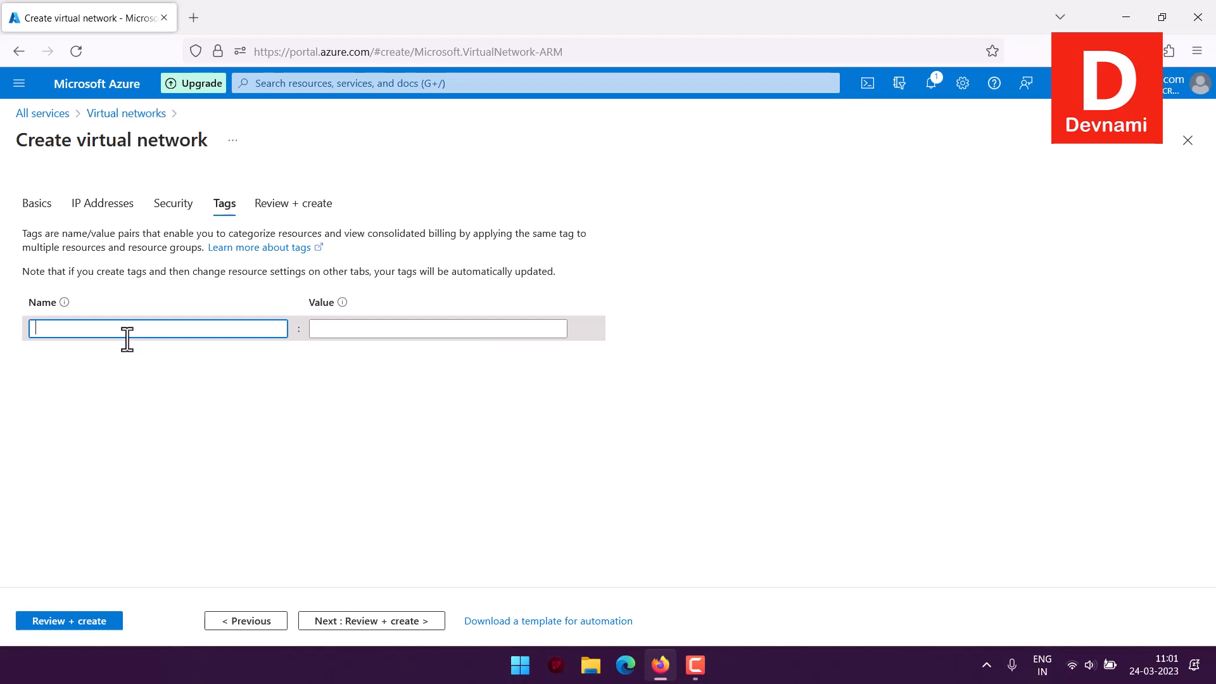
left_click(176, 384)
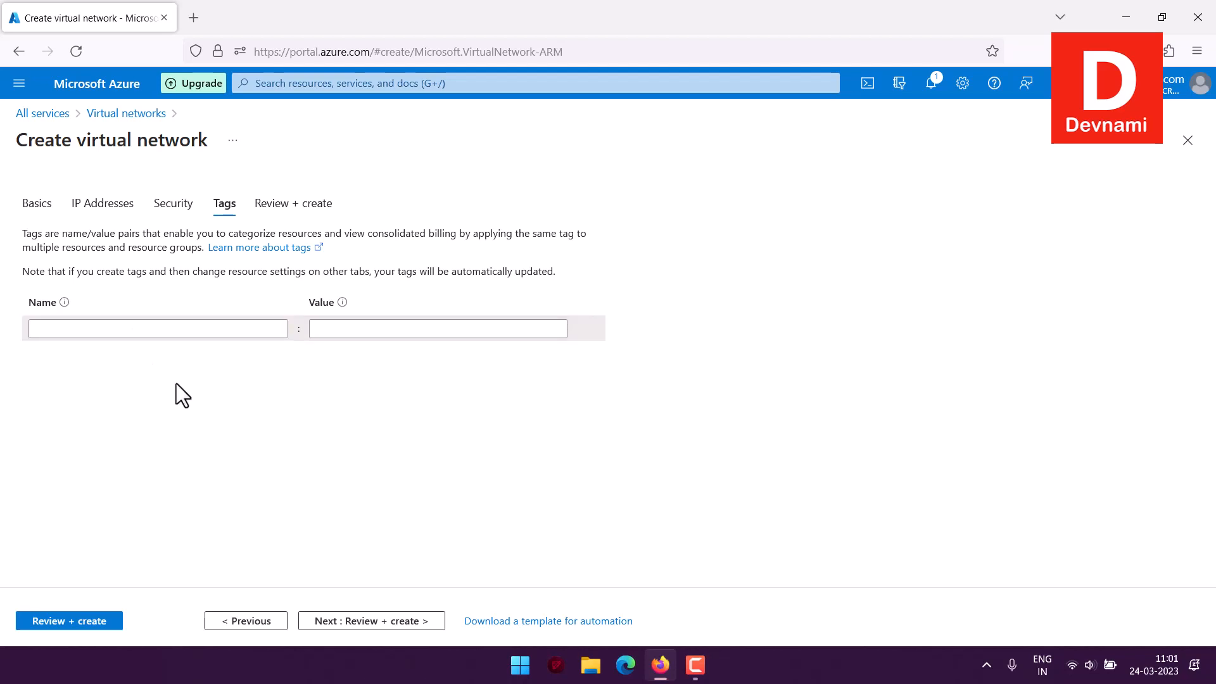
left_click(369, 613)
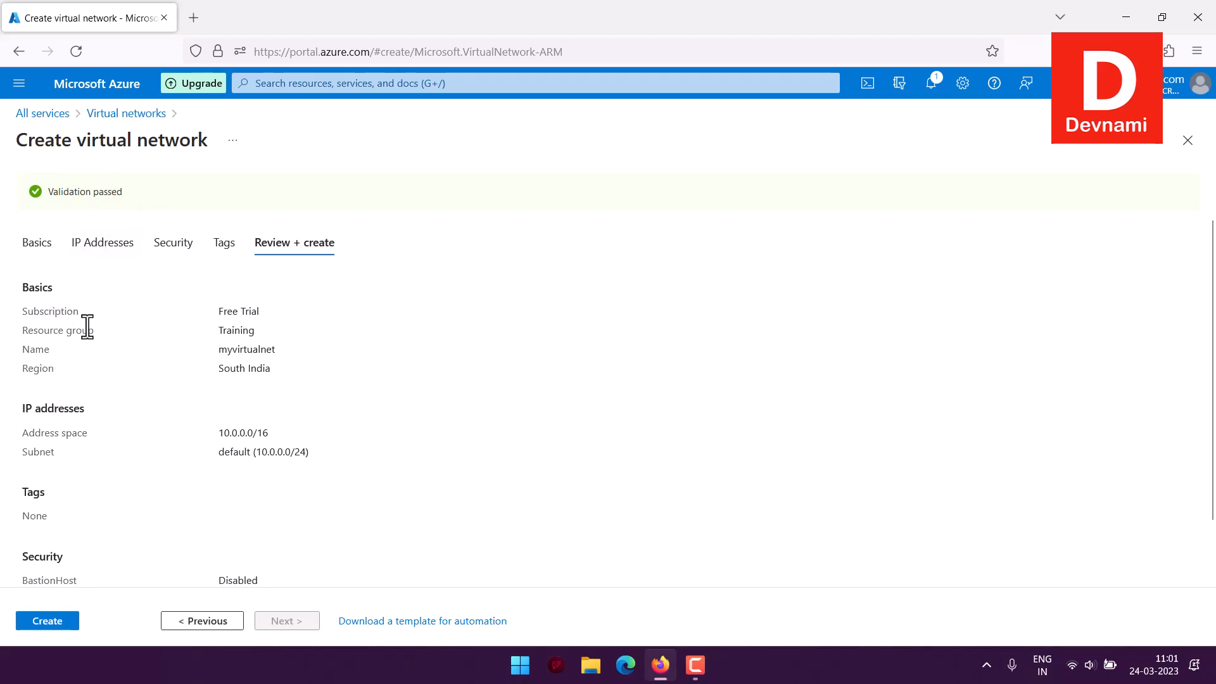
Step: Review the summary of the basics, IP address, tag and security settings, rechecking the security options before creation
scroll(265, 393, "down", 2)
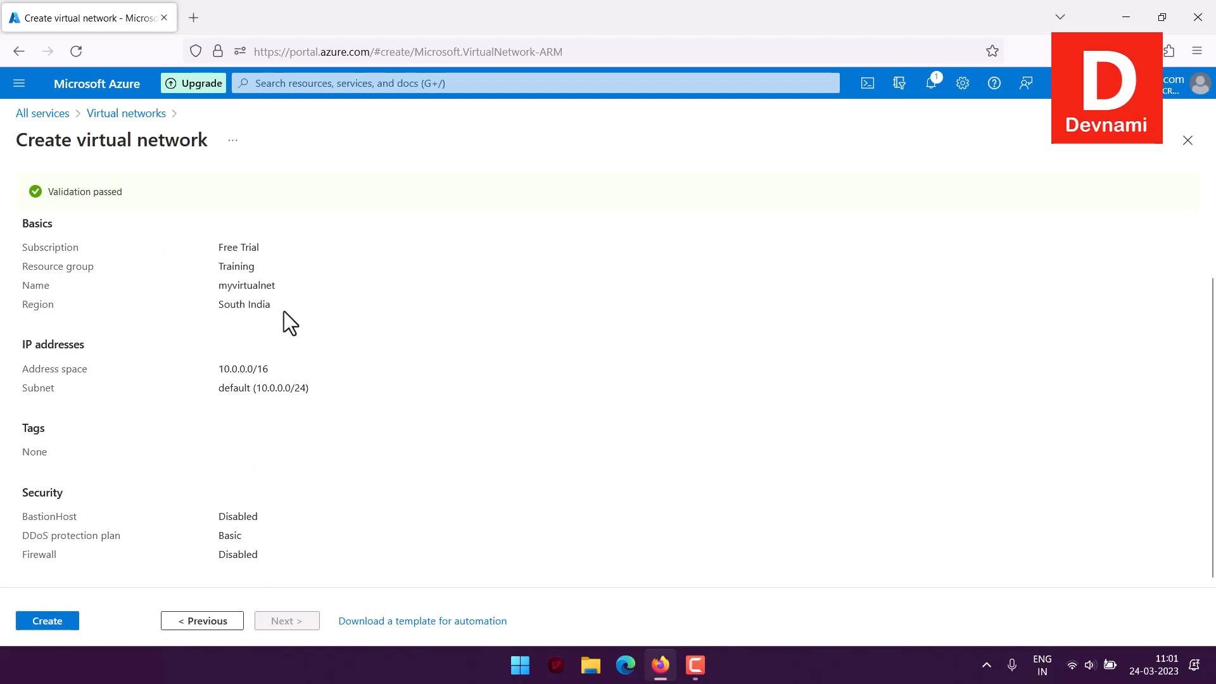
left_click_drag(225, 370, 299, 386)
left_click(338, 396)
left_click_drag(226, 520, 22, 490)
left_click(278, 560)
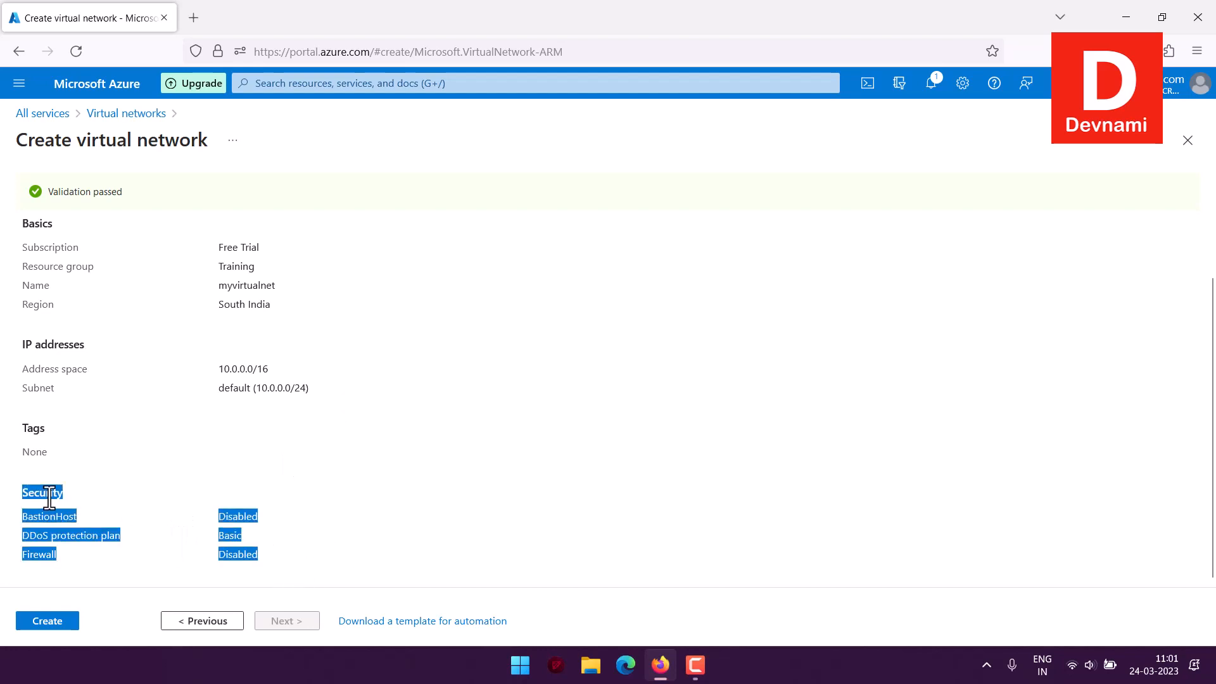
left_click(52, 493)
scroll(70, 374, "up", 2)
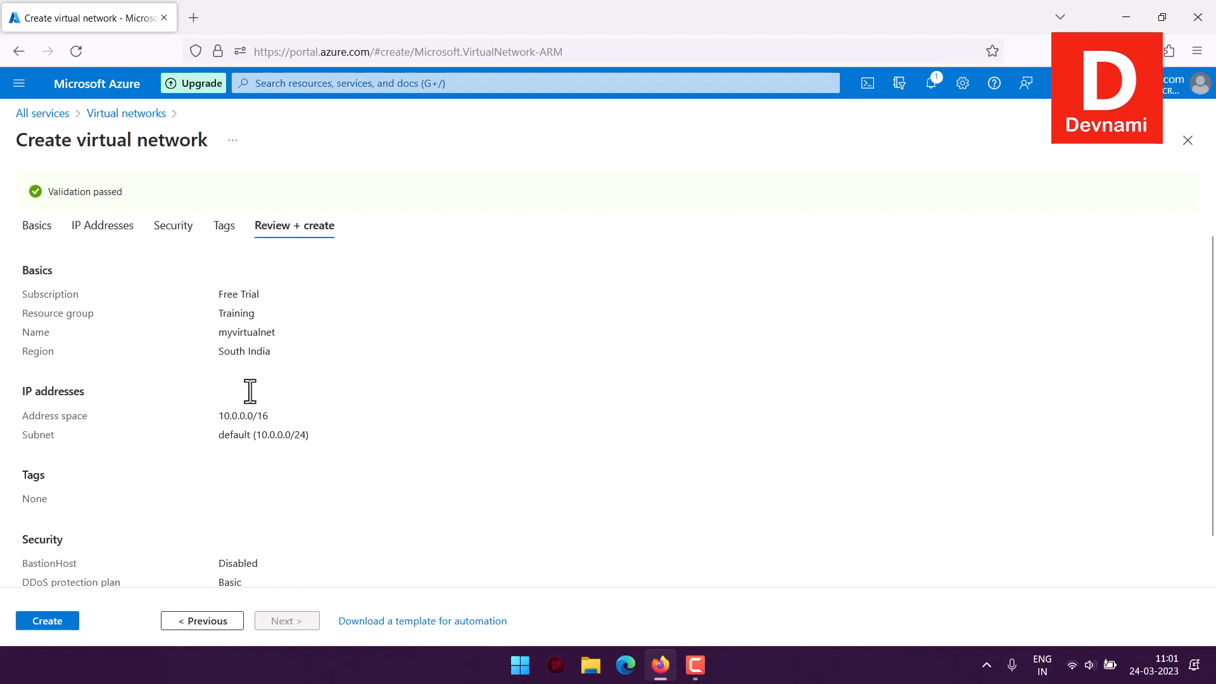
left_click(170, 244)
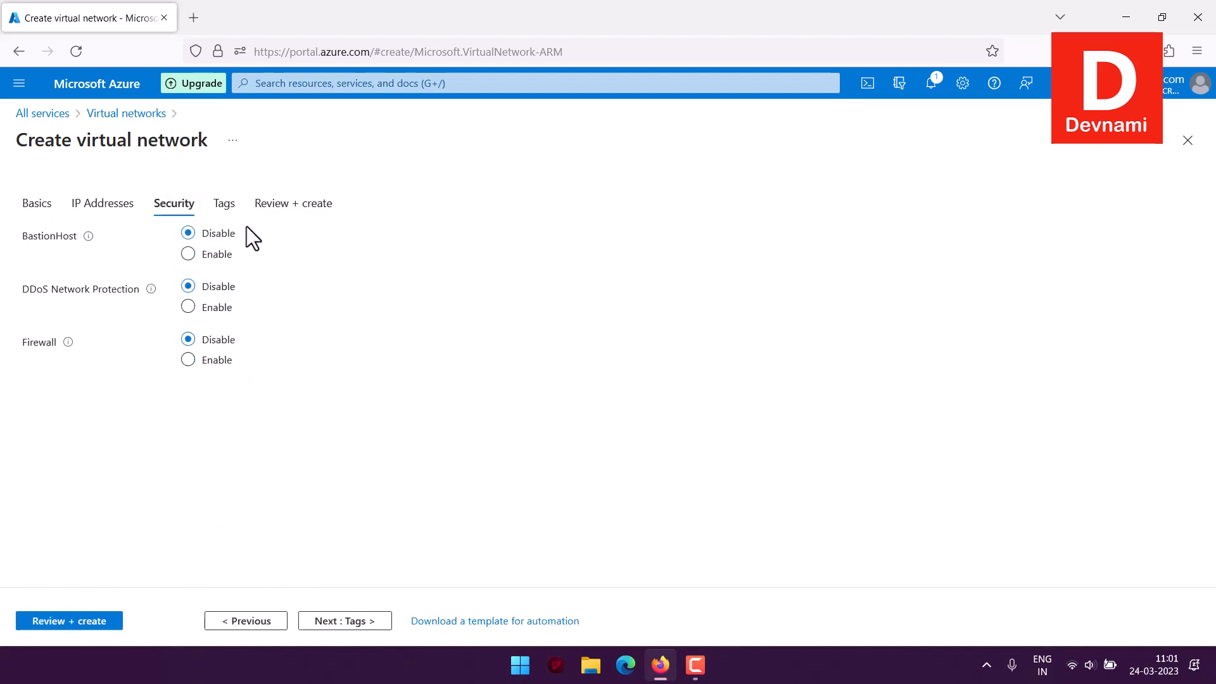
left_click(284, 206)
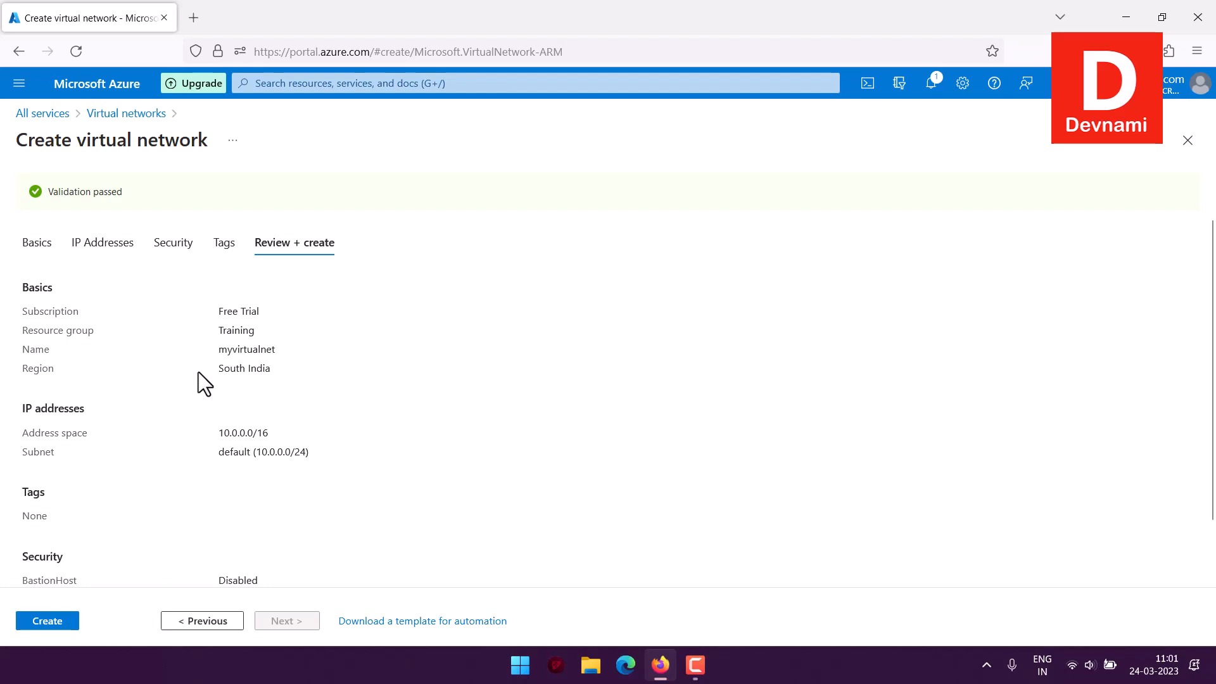
scroll(199, 380, "down", 2)
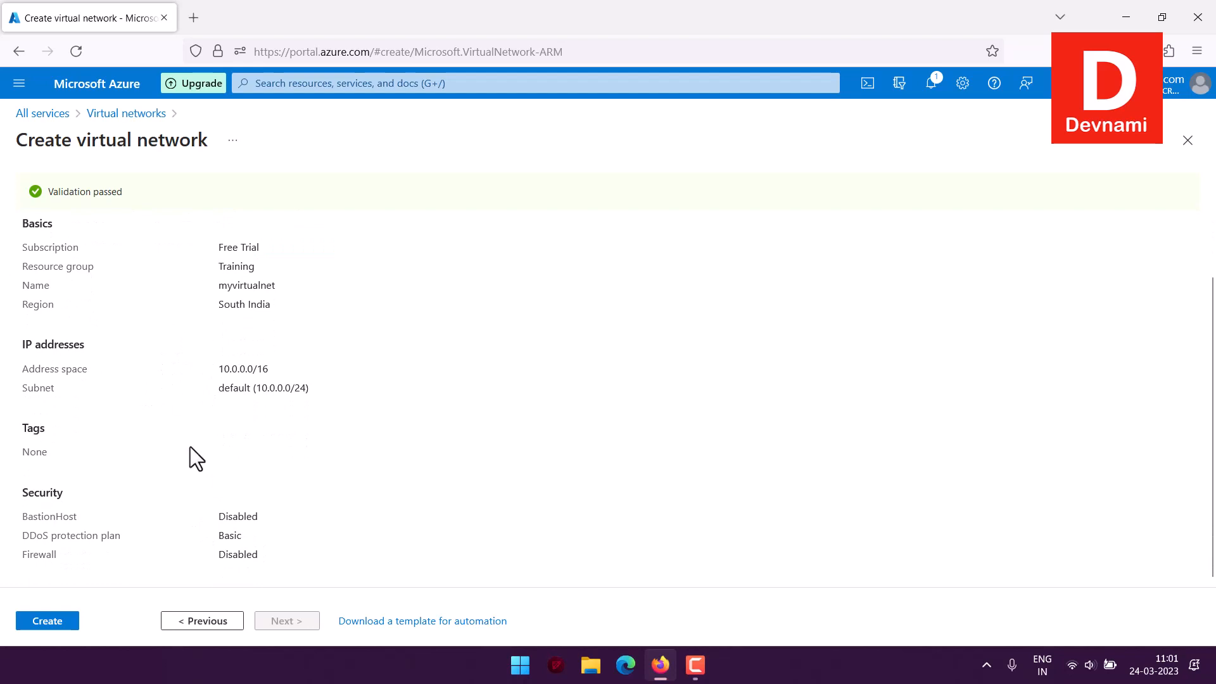
scroll(190, 446, "up", 2)
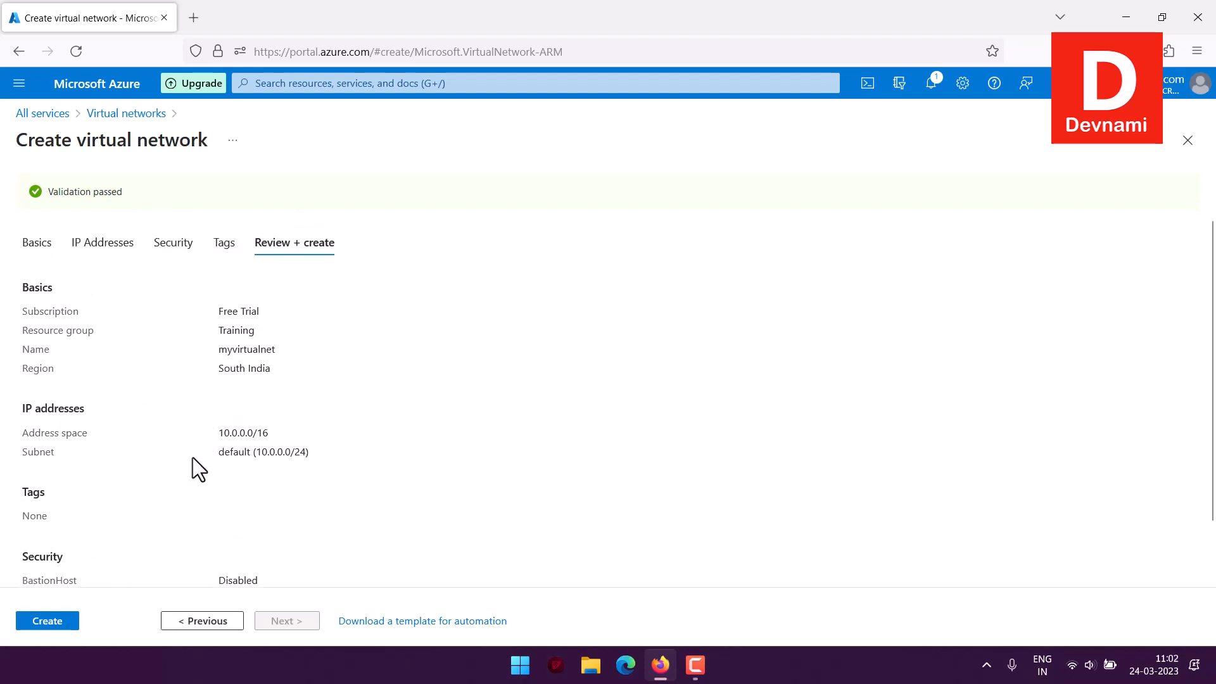
Step: Create the virtual network and open the new resource once its deployment is complete
left_click(56, 629)
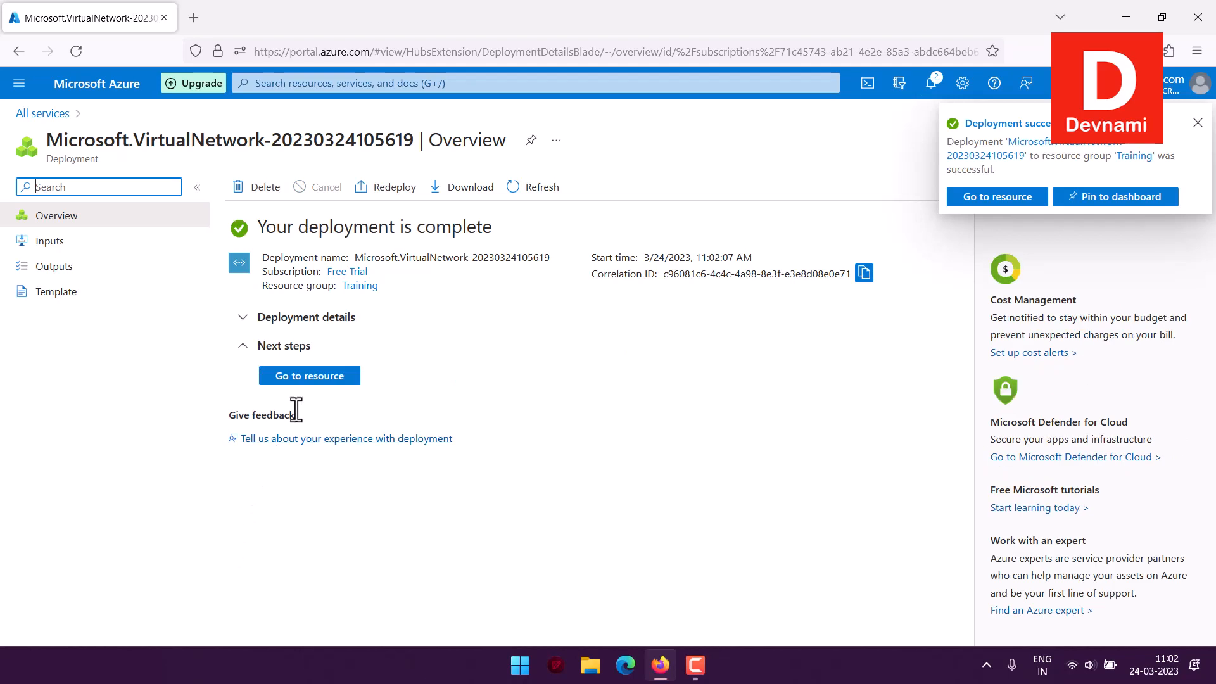
left_click_drag(310, 226, 492, 227)
left_click(504, 228)
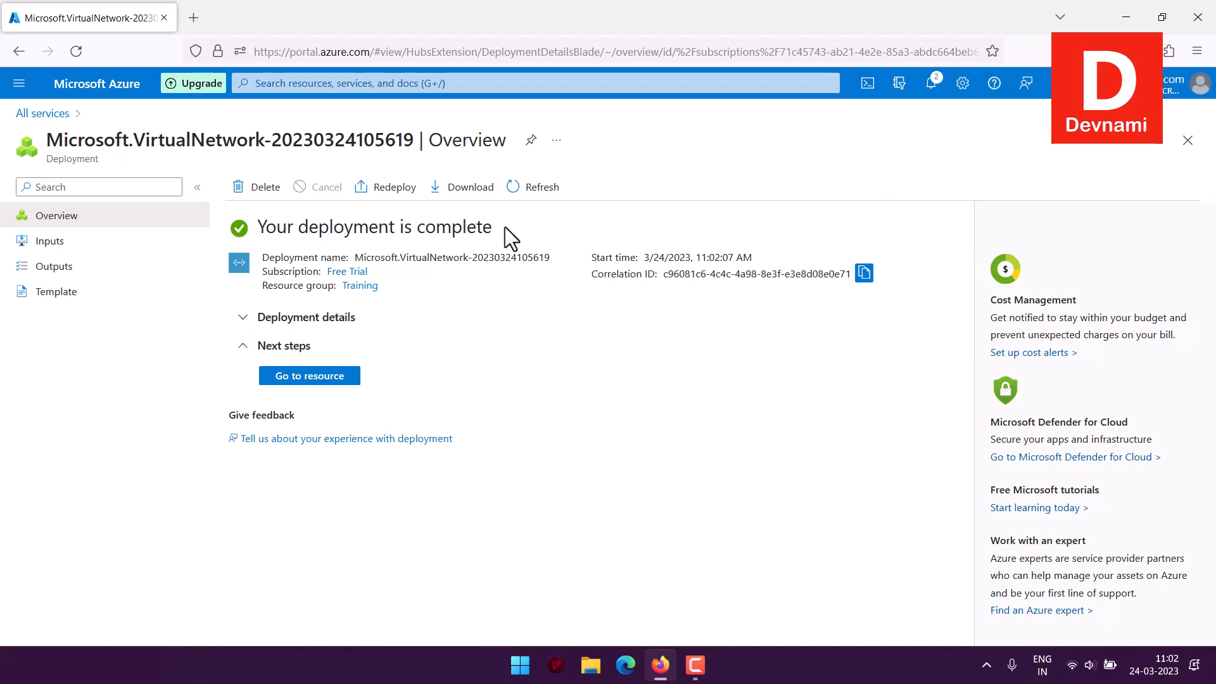
left_click(336, 379)
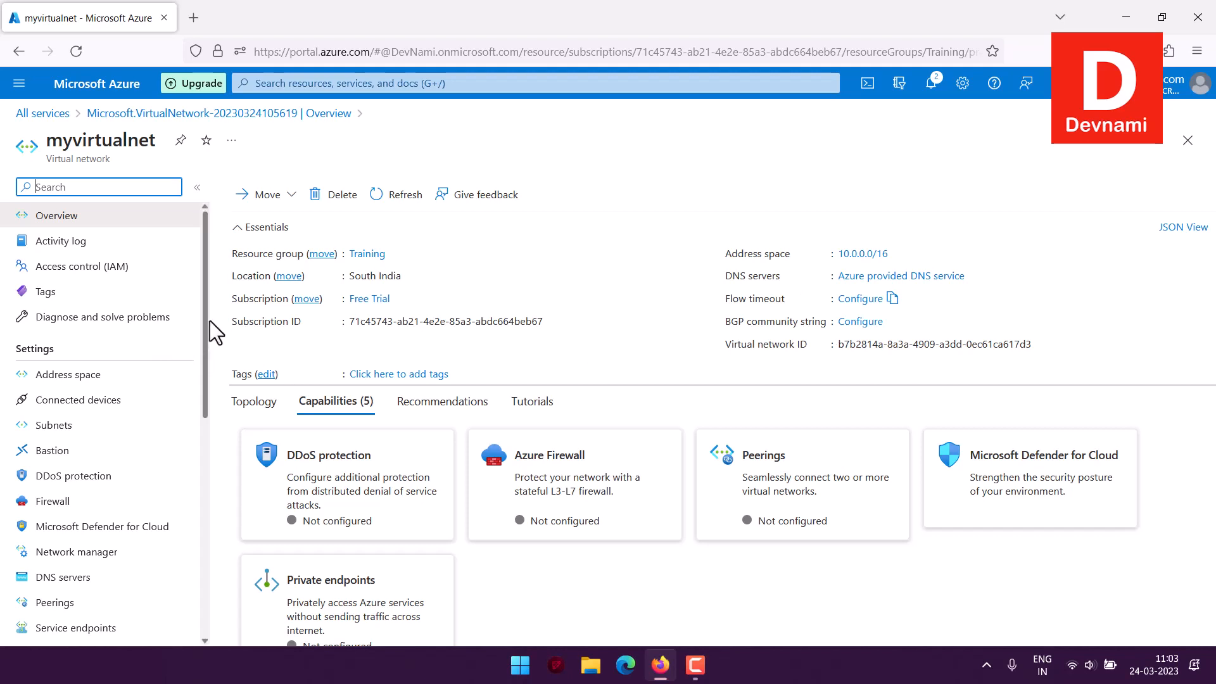
Step: Examine the address space, connected devices and subnets of the myvirtualnet virtual network
left_click_drag(207, 320, 206, 390)
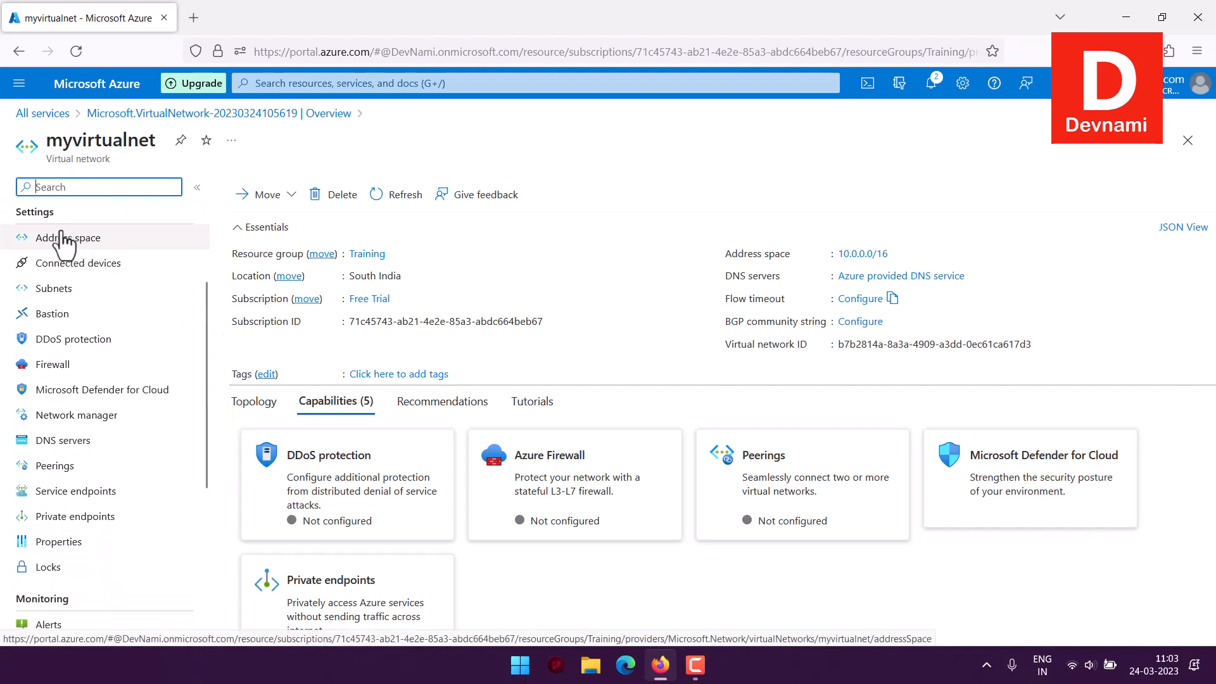
left_click(32, 242)
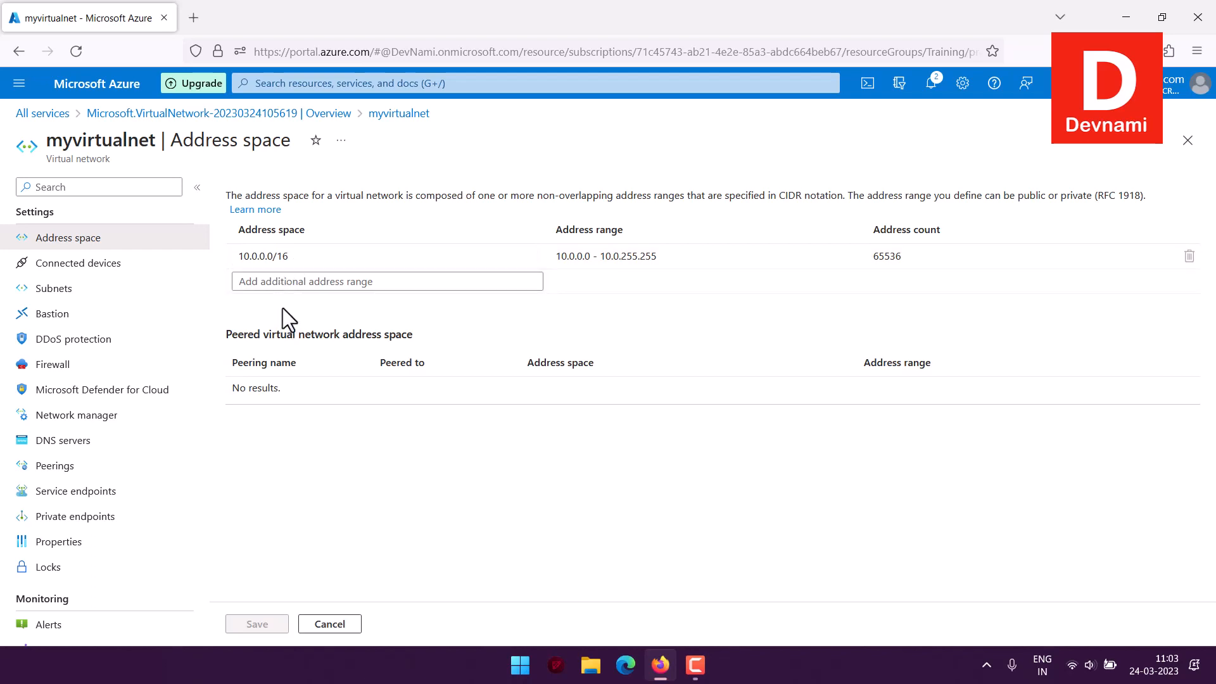
left_click(100, 264)
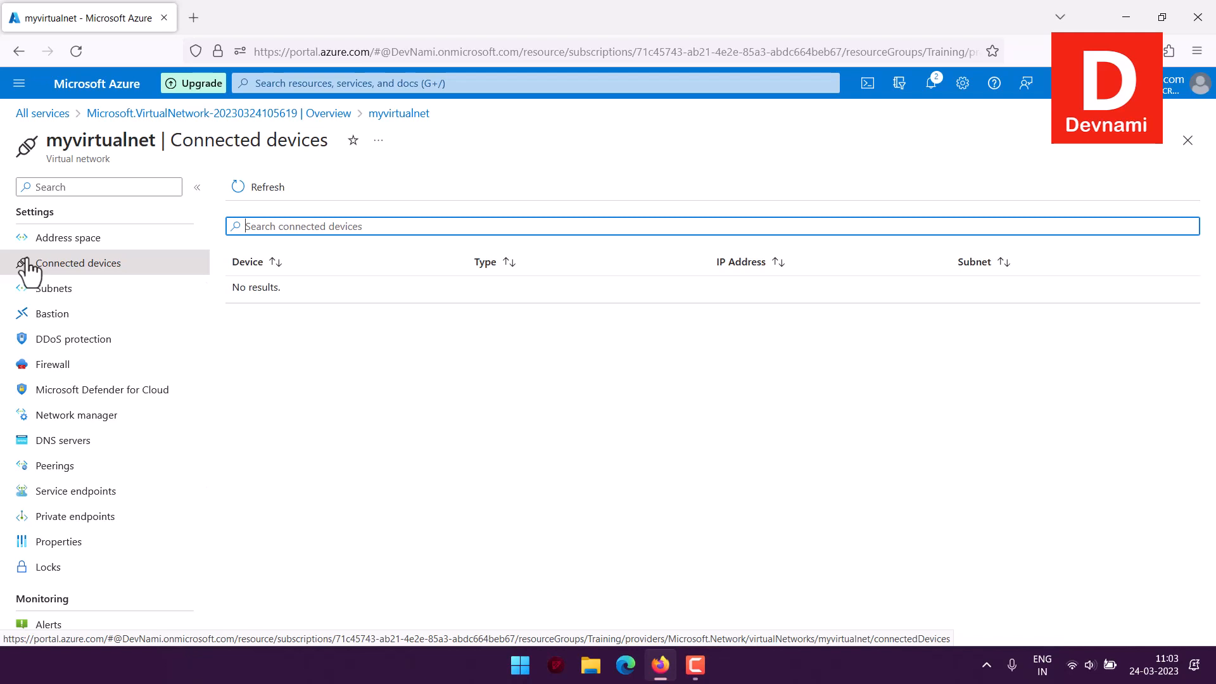
left_click(57, 290)
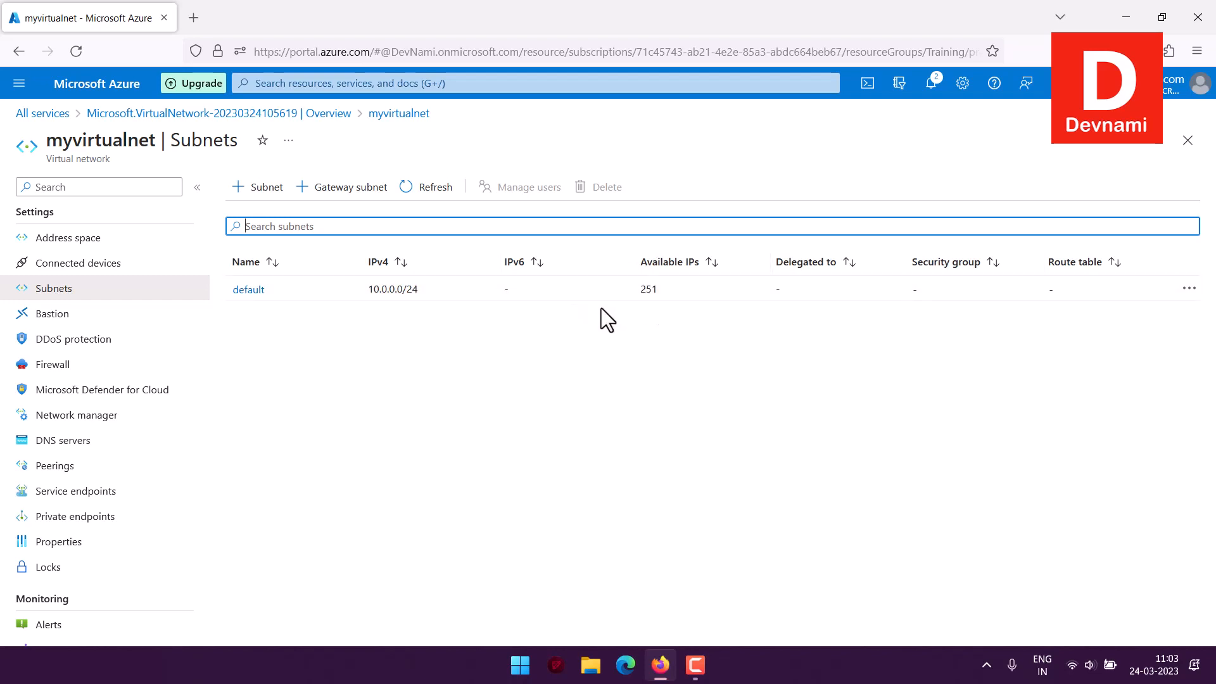
Step: Examine the Bastion deployment options and pricing note, the DDoS protection setting and the firewall page of myvirtualnet
left_click(88, 316)
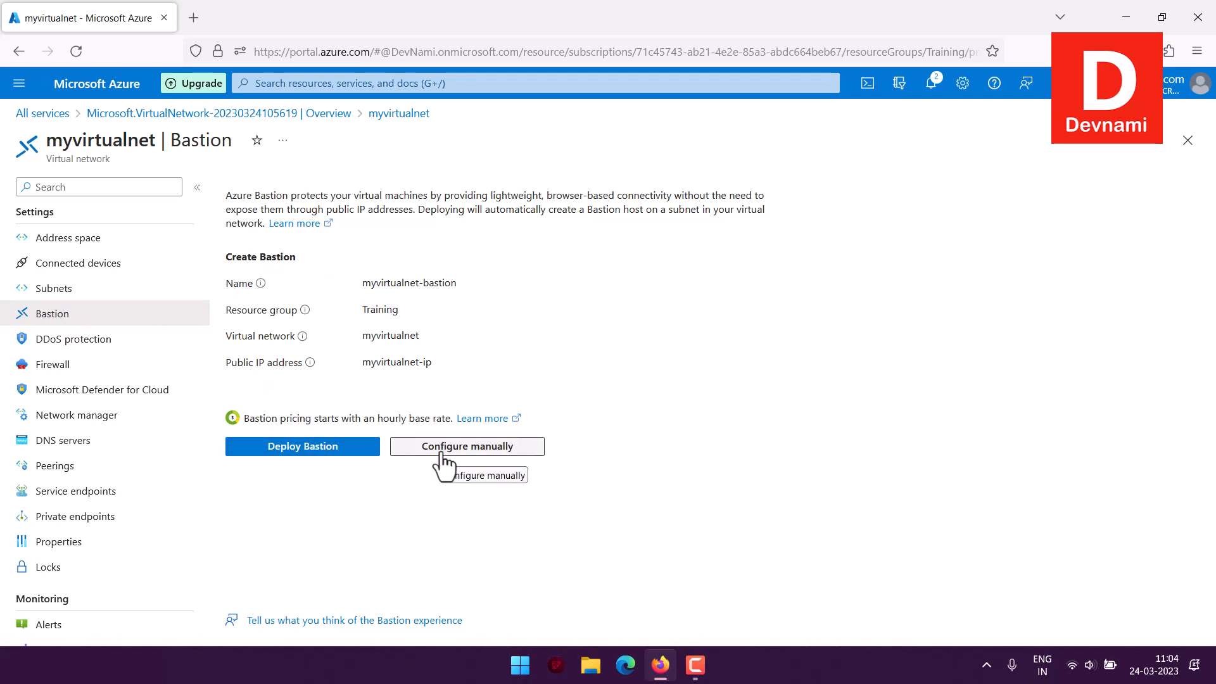
left_click_drag(262, 426, 427, 418)
left_click(387, 419)
left_click(426, 417)
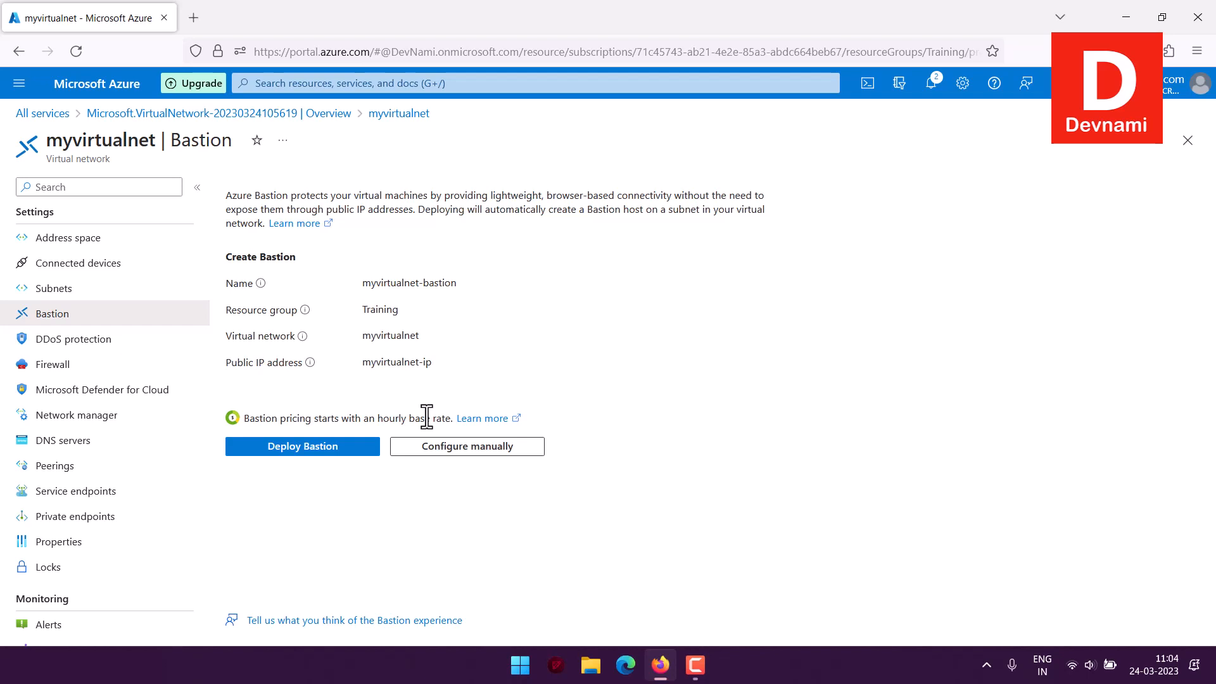
left_click(60, 345)
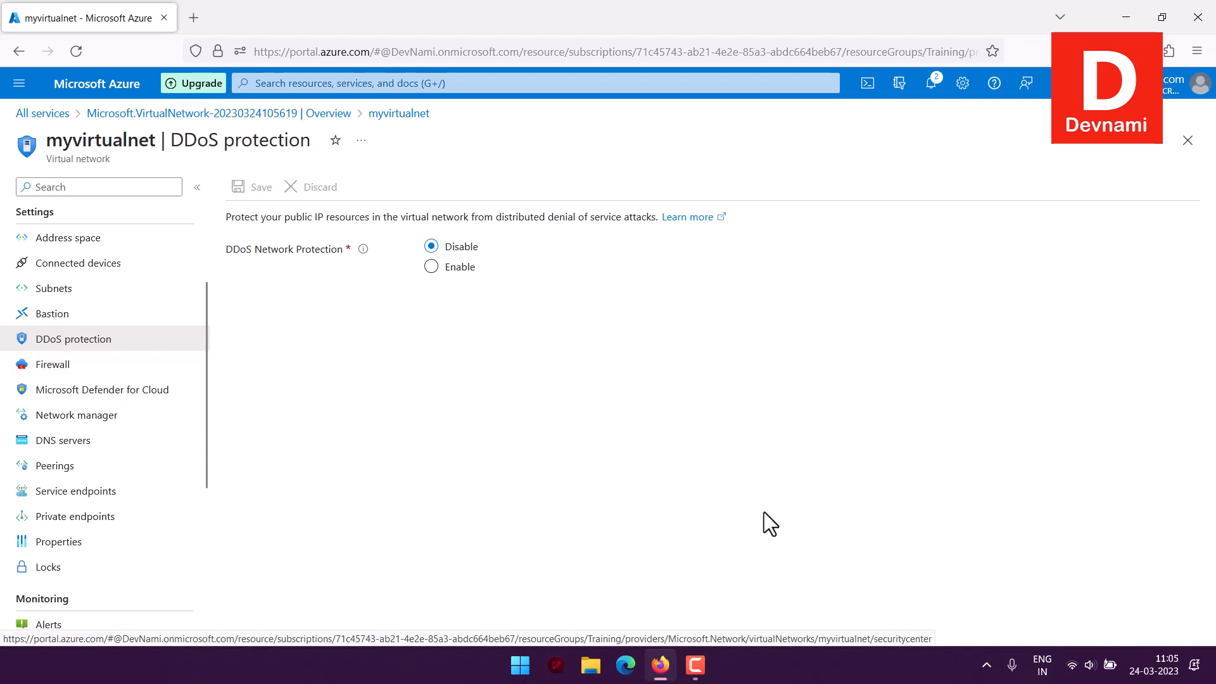
left_click(1100, 659)
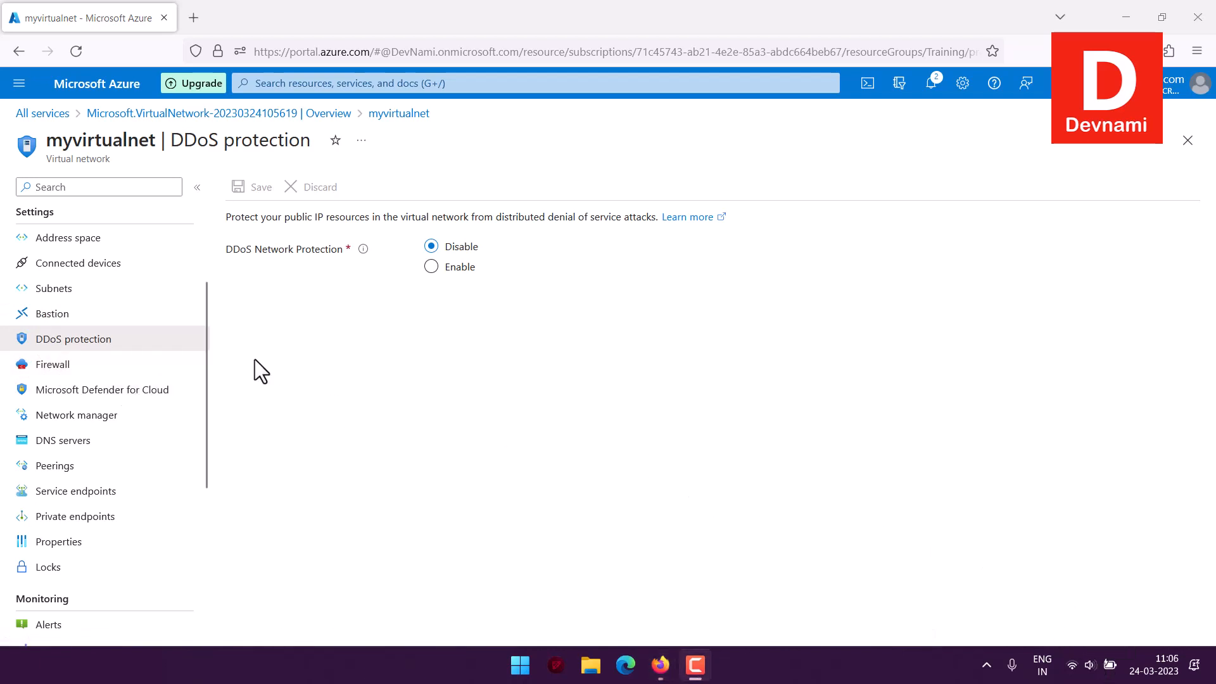
left_click(78, 367)
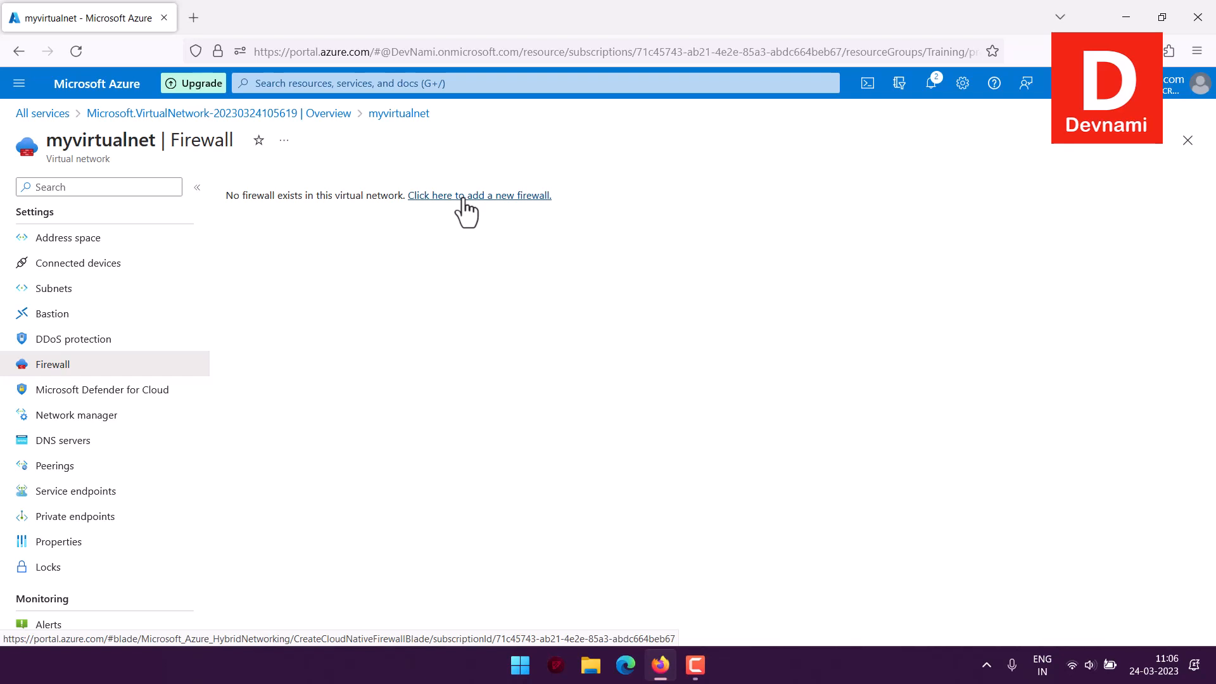
Step: Open Microsoft Defender for Cloud from the virtual network's settings and examine the upgrade prices per resource type
left_click(69, 396)
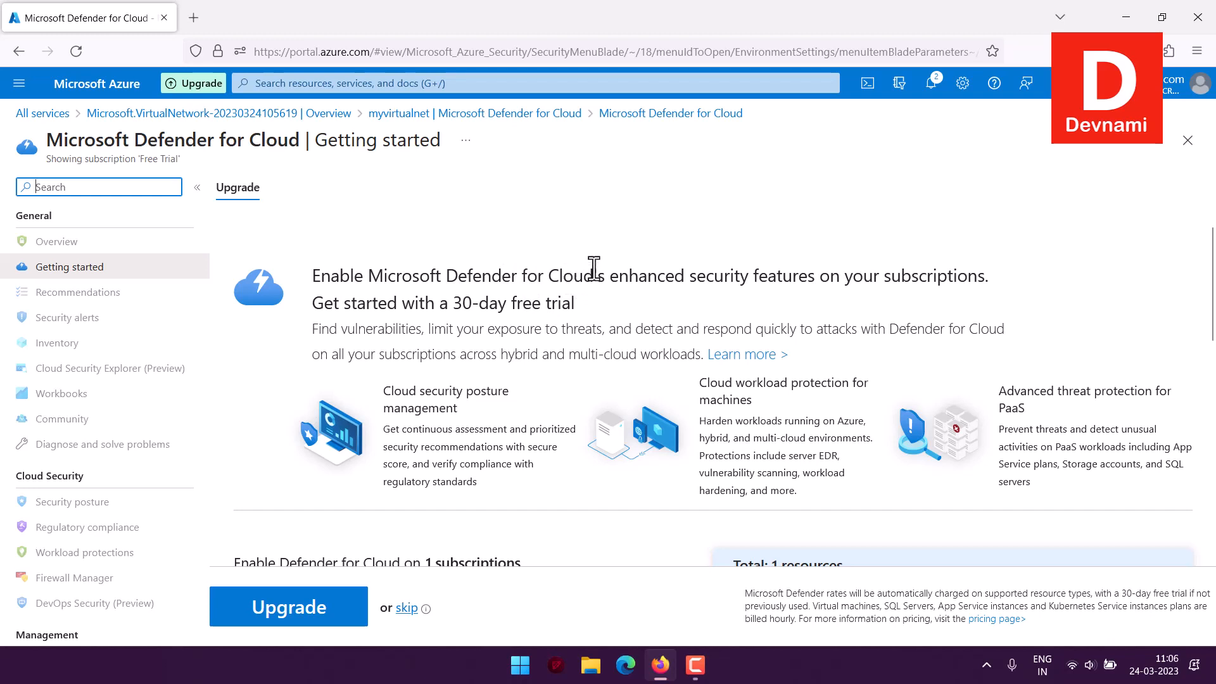
scroll(594, 267, "down", 5)
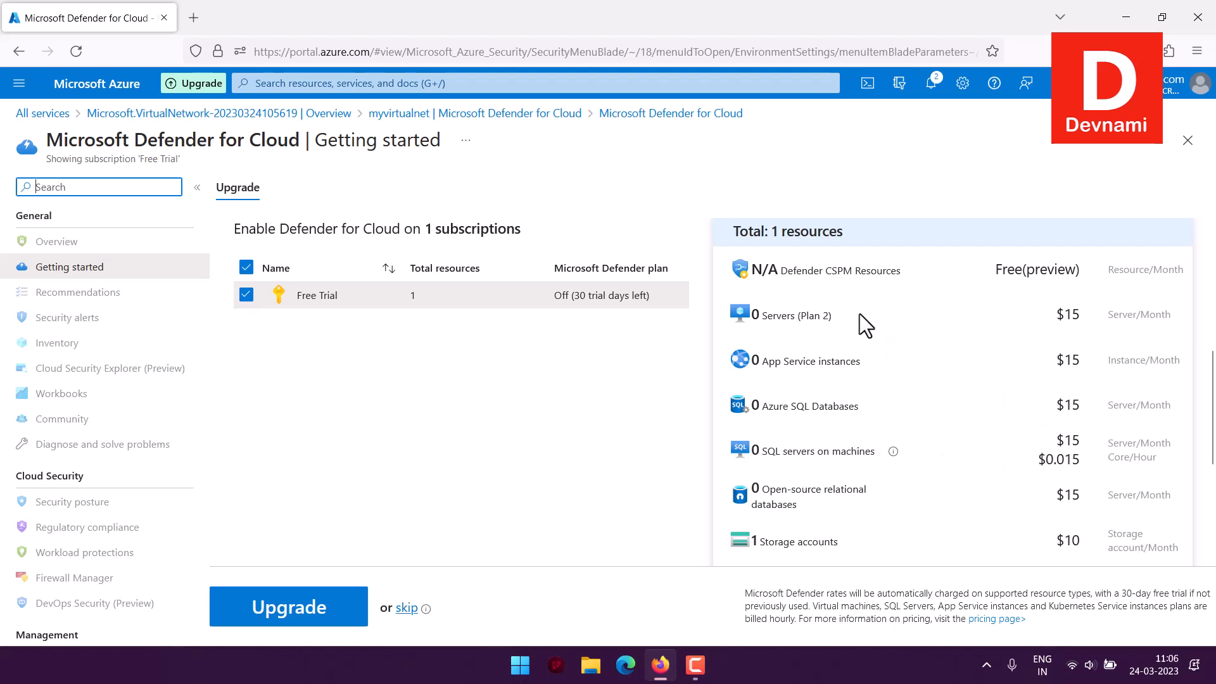
scroll(994, 343, "down", 2)
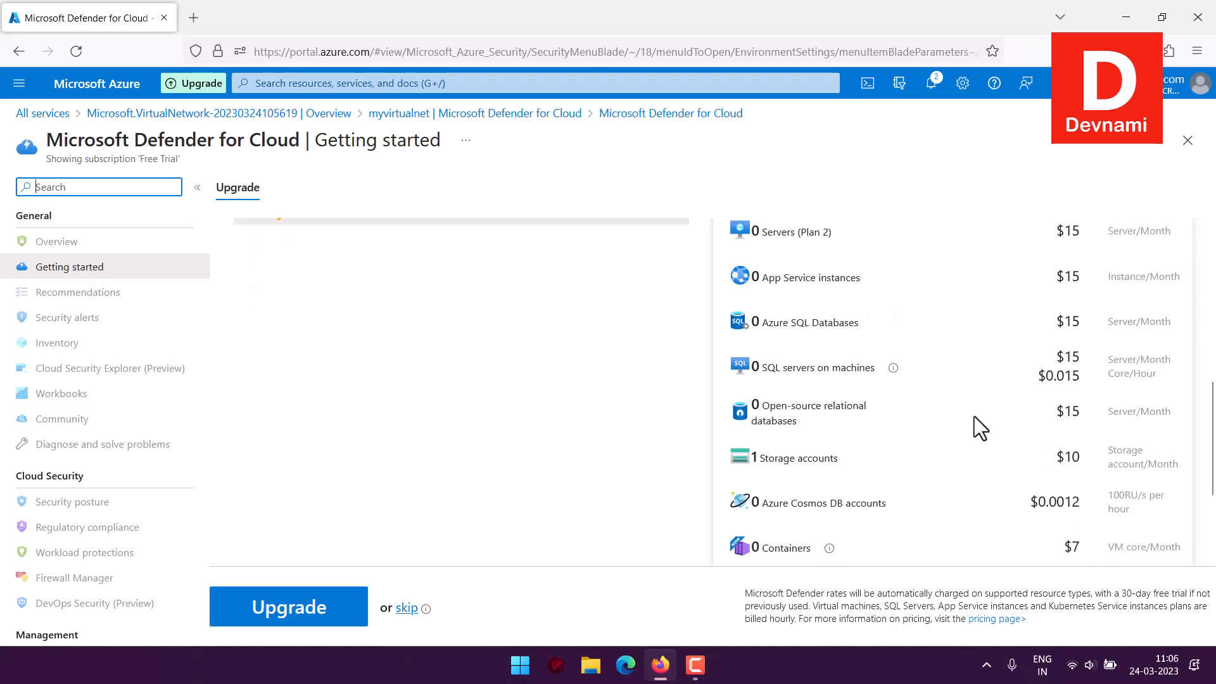
left_click_drag(1057, 460, 1085, 458)
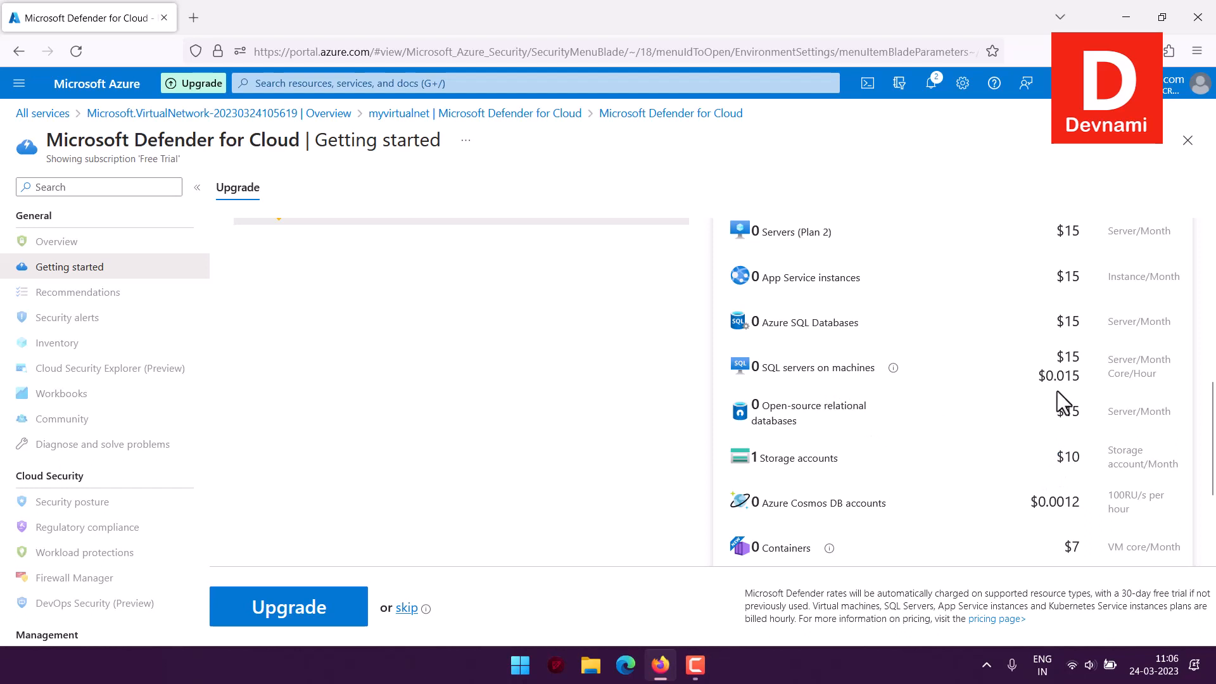
scroll(1085, 385, "down", 3)
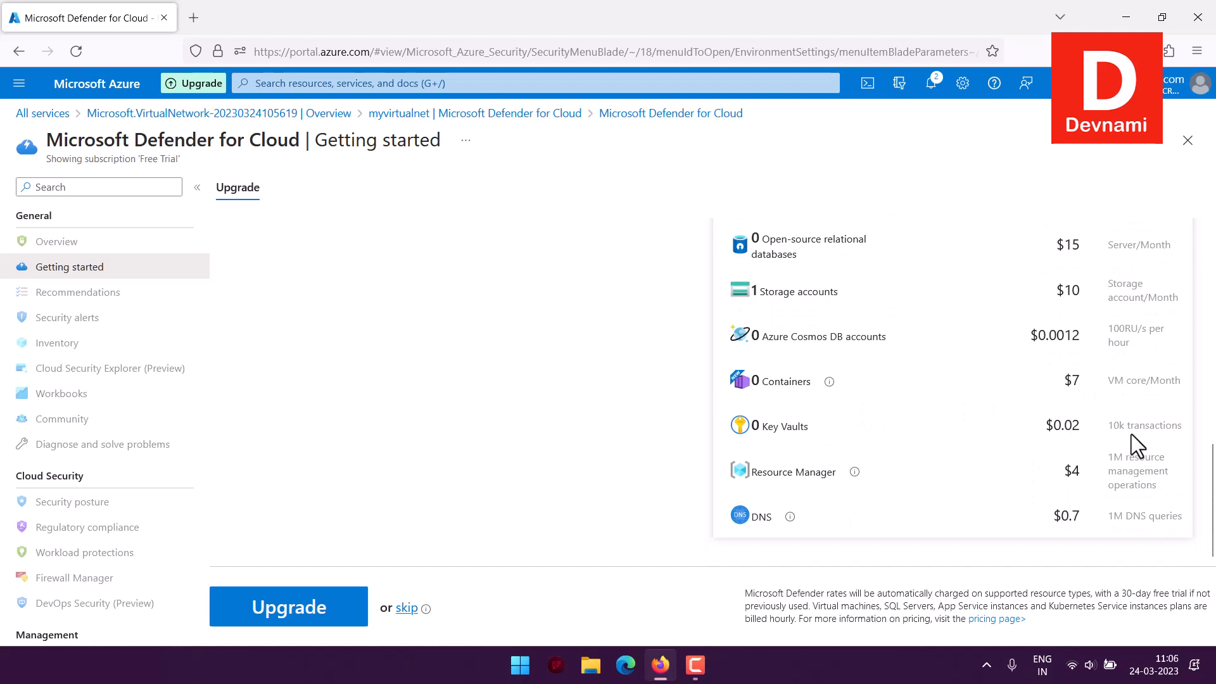
scroll(1130, 434, "up", 10)
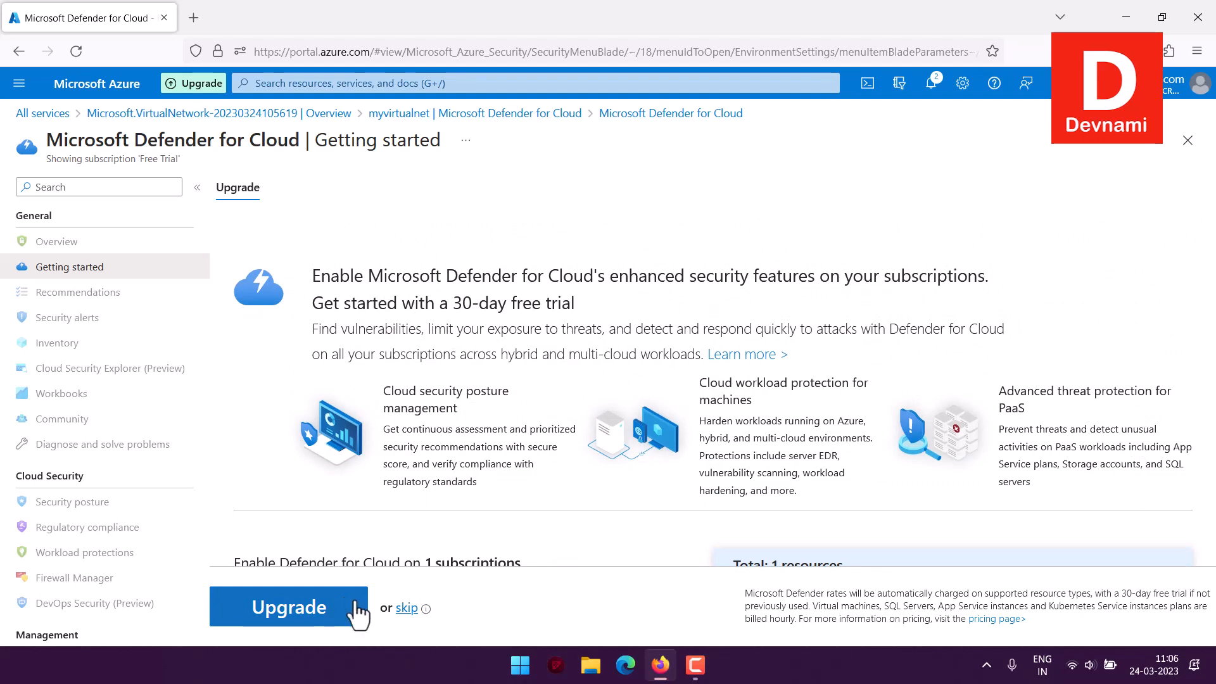
left_click(328, 116)
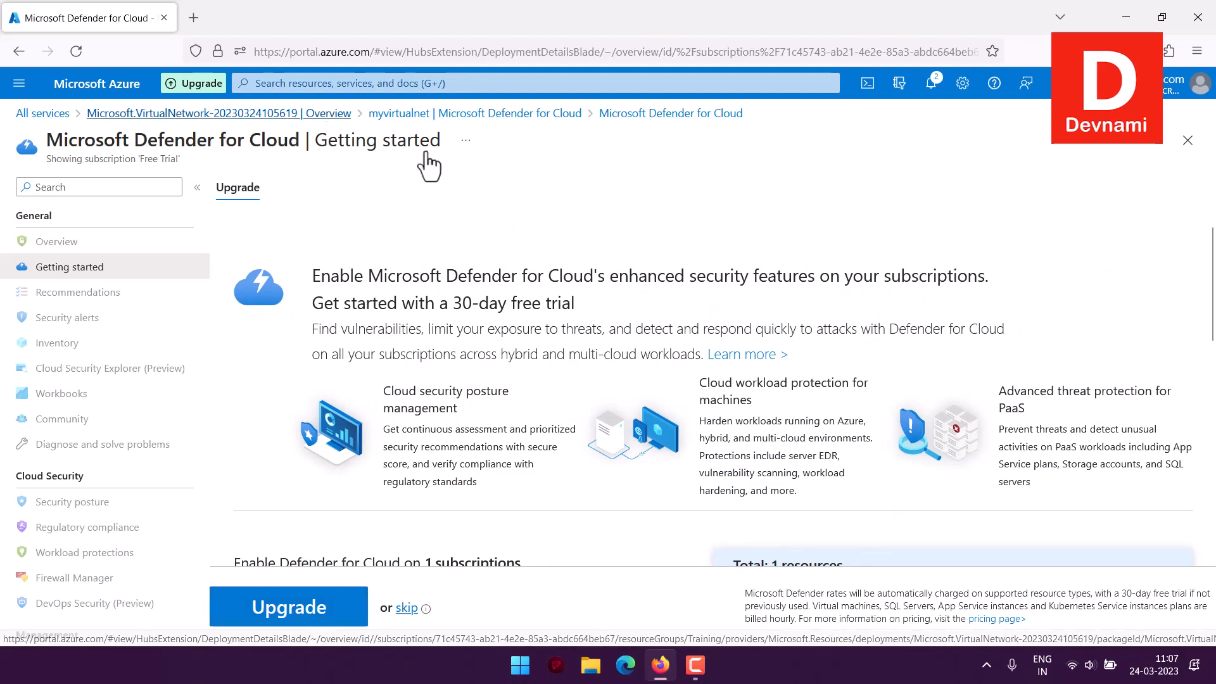
Step: Return to myvirtualnet and examine its network manager page, including the connectivity and security admin configurations
left_click(330, 380)
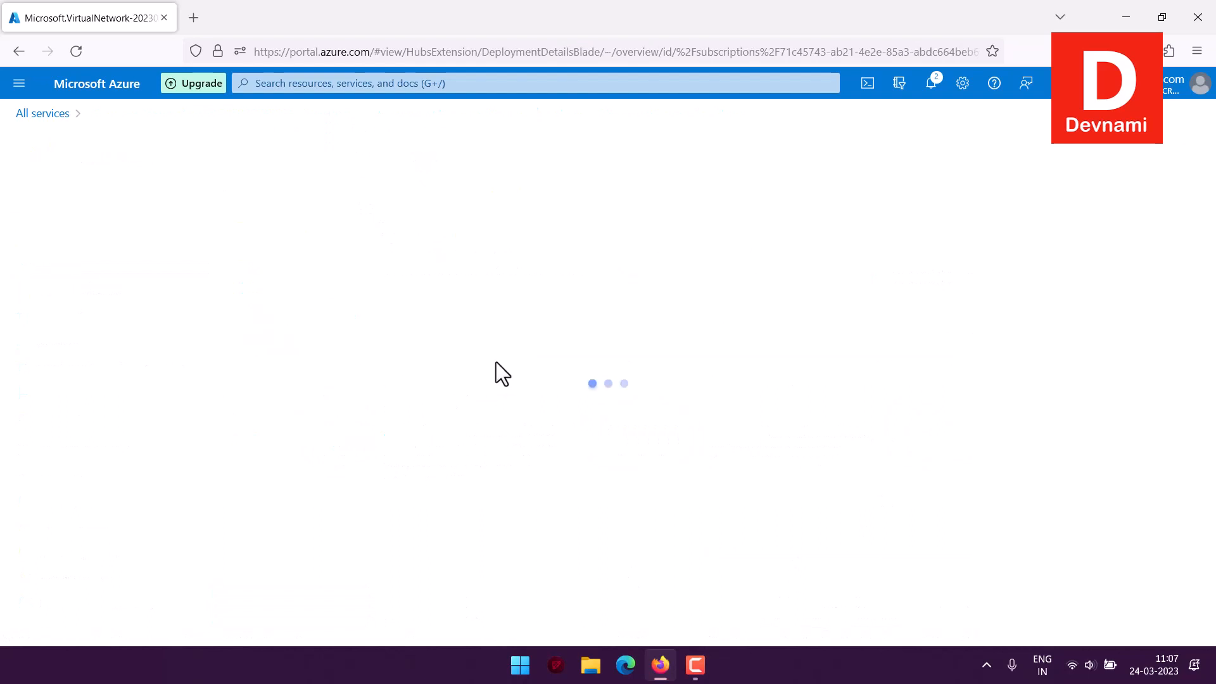
scroll(123, 396, "down", 4)
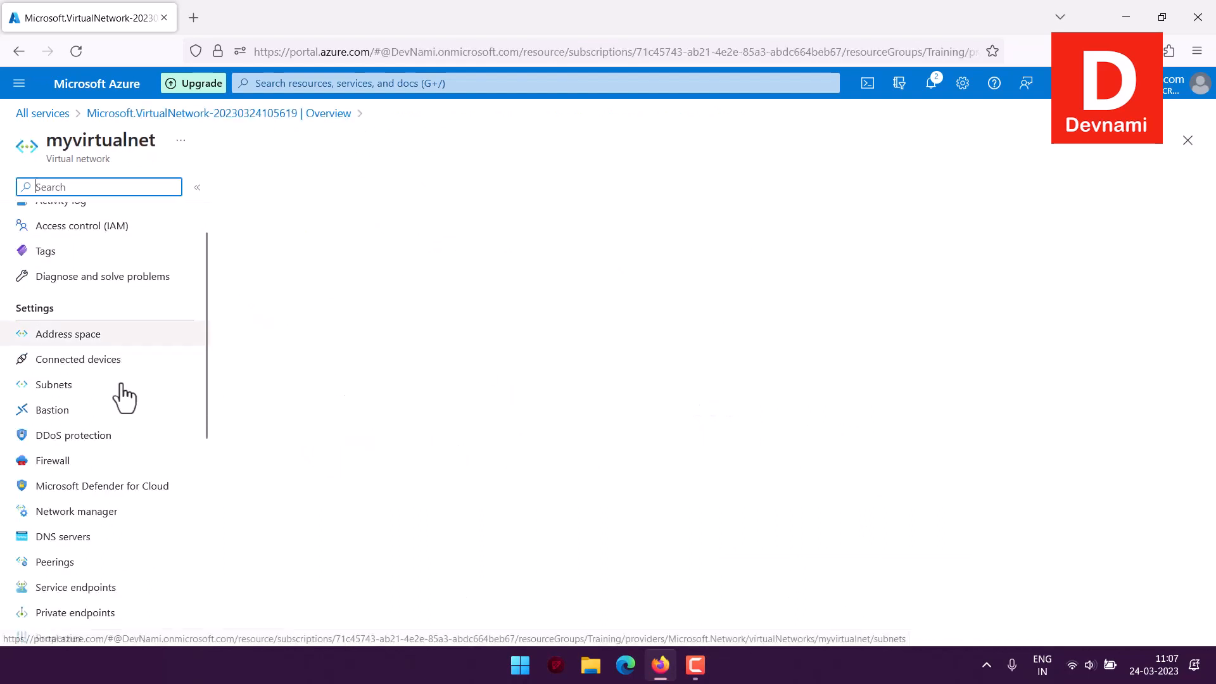
left_click(39, 302)
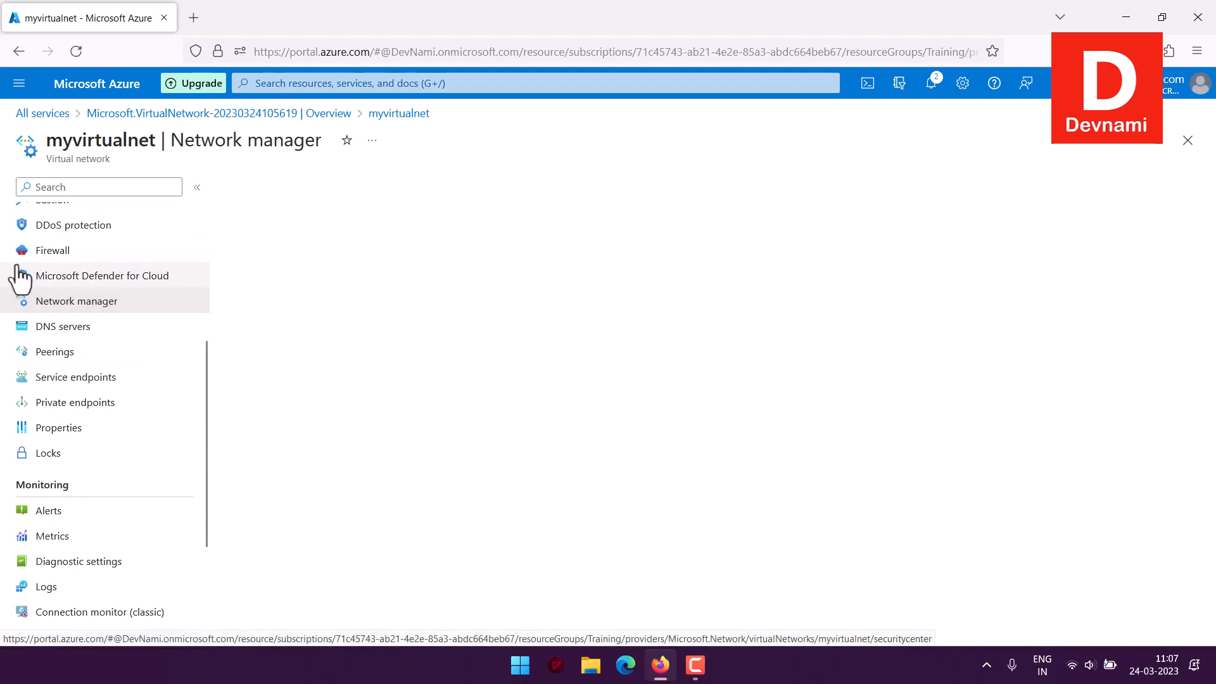
left_click(100, 299)
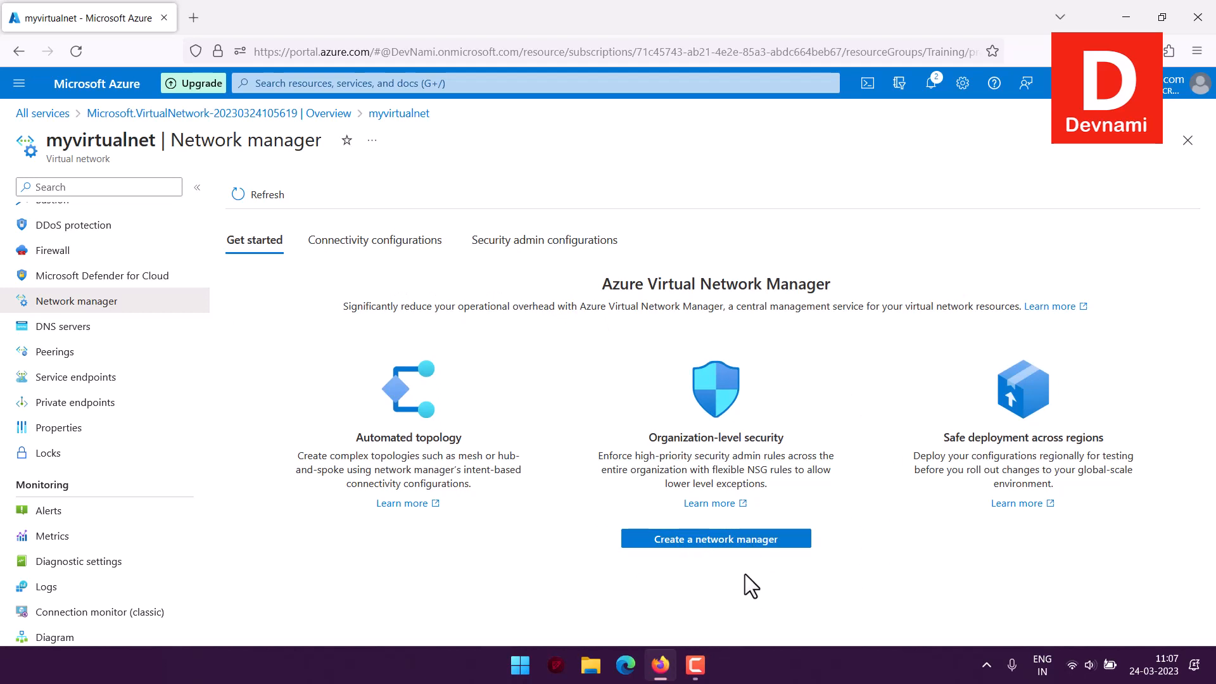
left_click(380, 240)
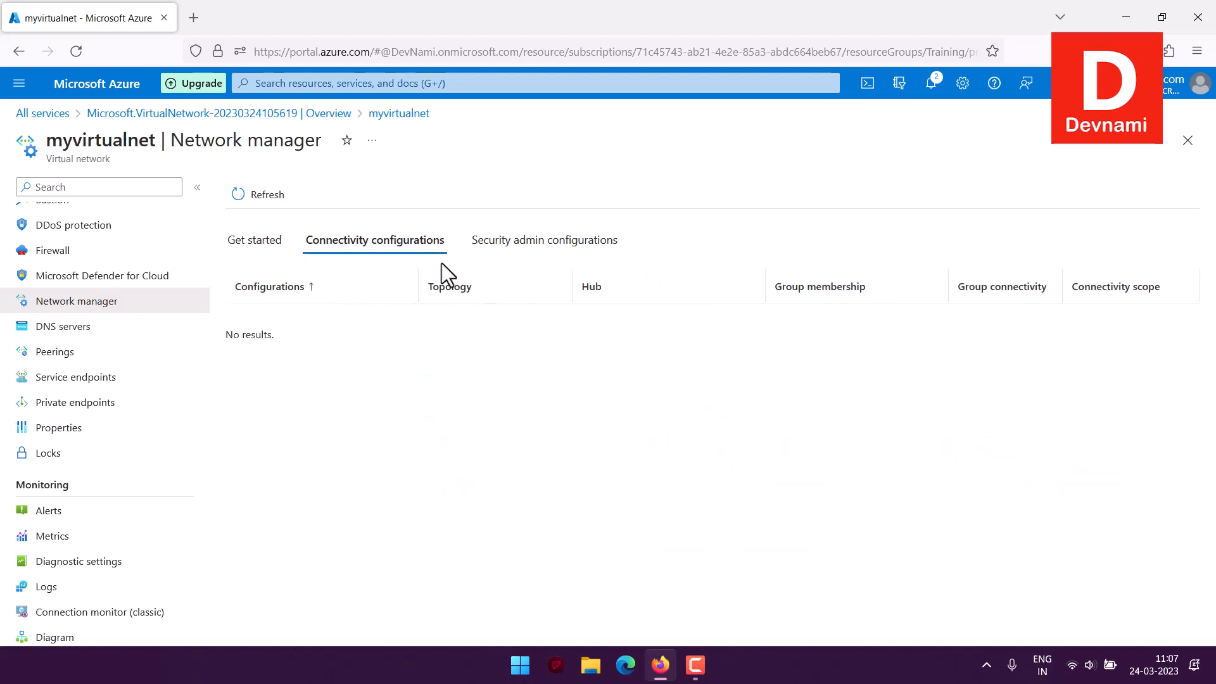
left_click(526, 248)
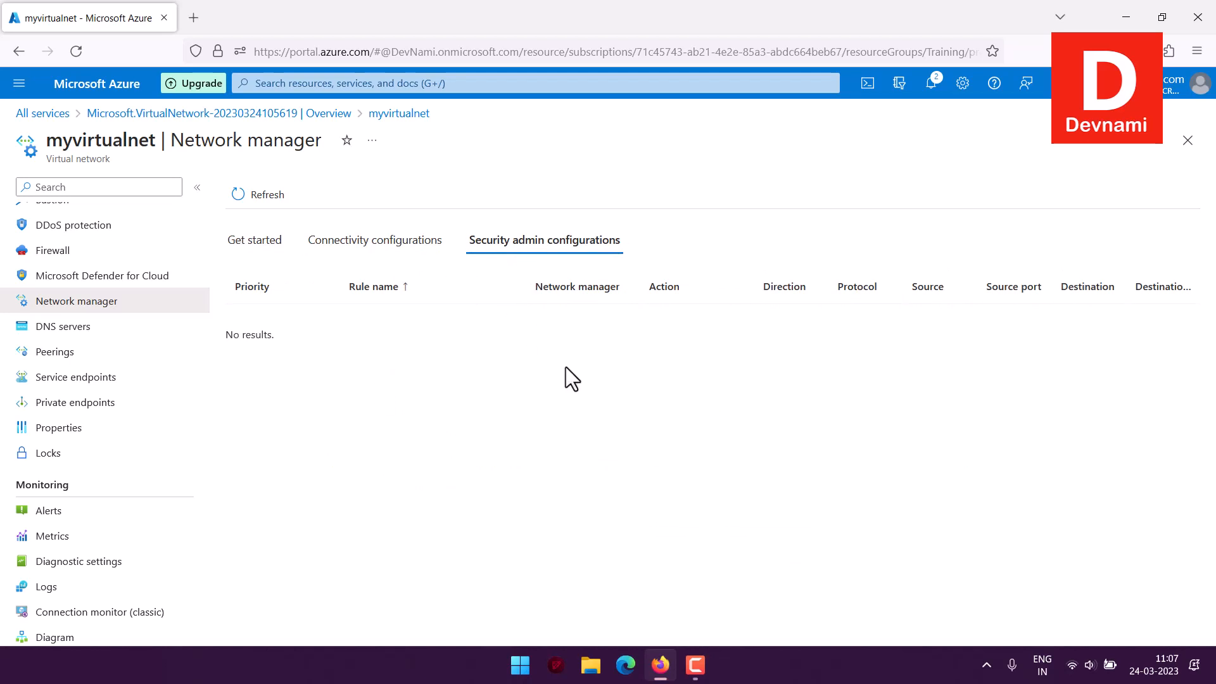
Step: Examine the Custom option in the DNS server settings, then discard the unsaved edits and go to the peerings
left_click(63, 327)
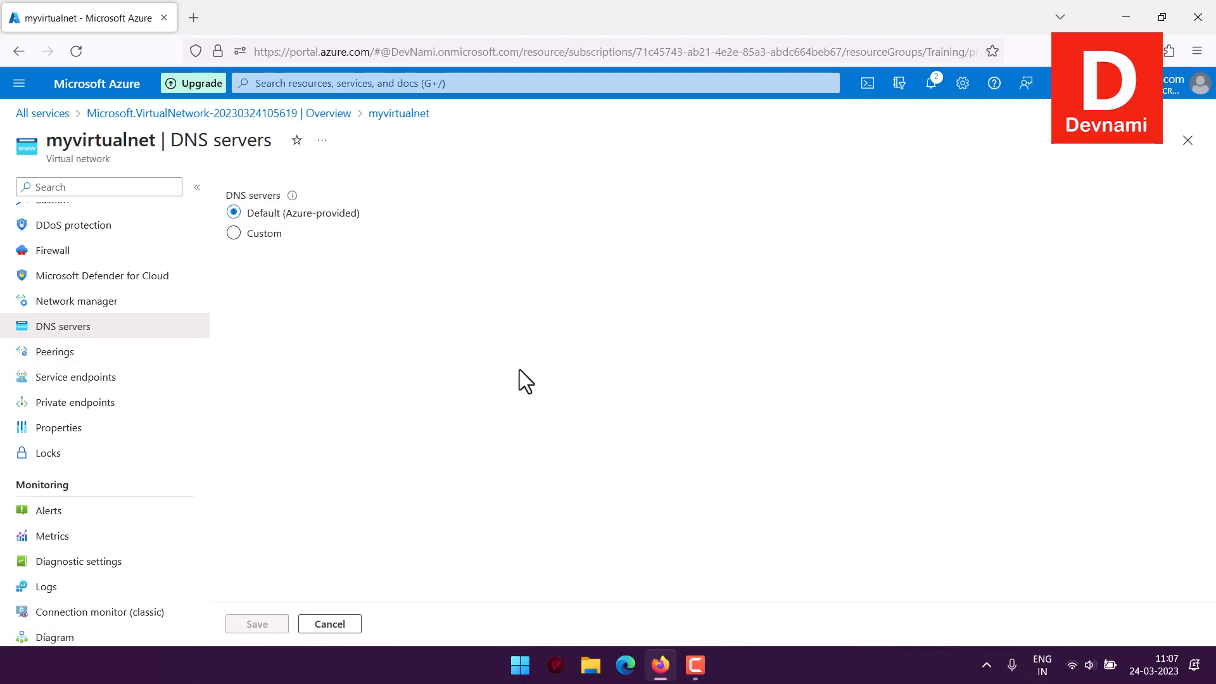
left_click(234, 234)
left_click(317, 368)
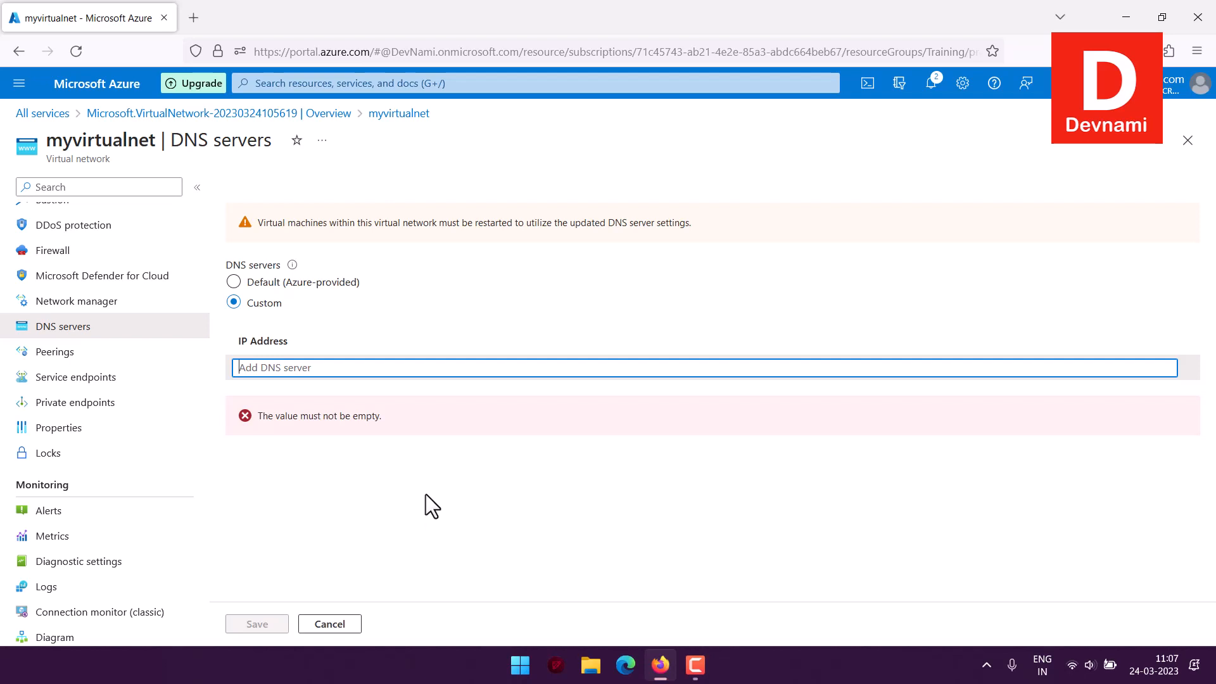
left_click(62, 353)
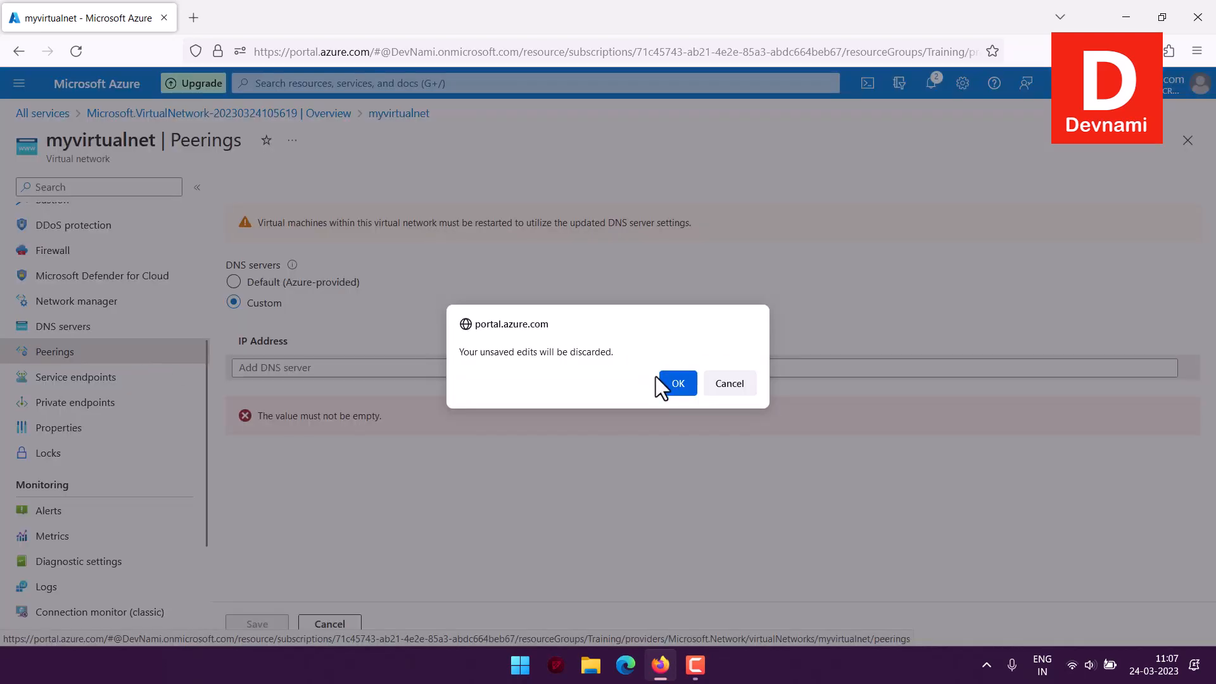
left_click(676, 383)
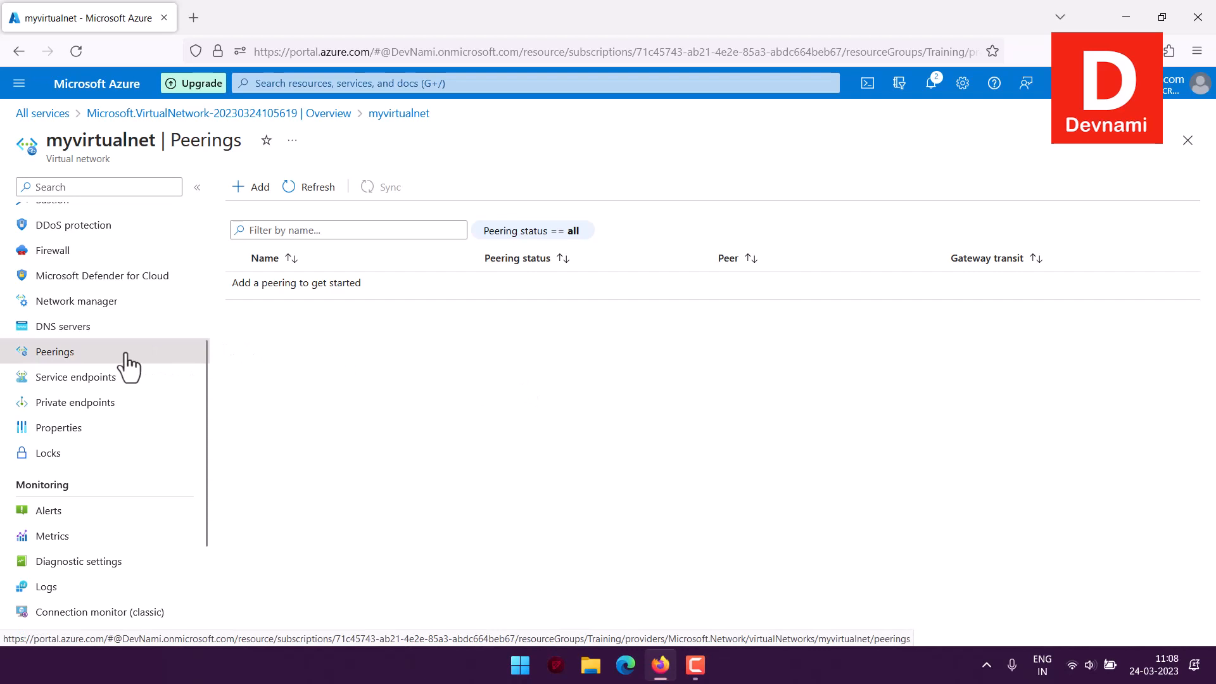
Step: Examine the form for adding a peering to myvirtualnet and return to the peerings list without adding one
left_click(240, 188)
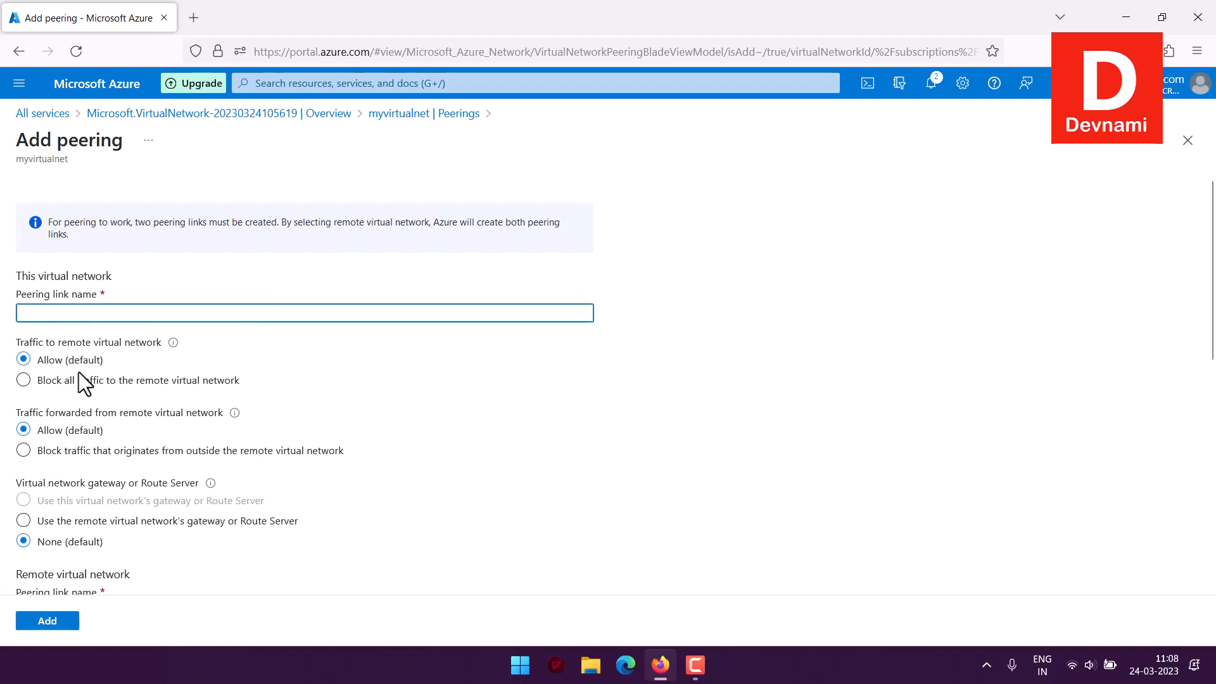
scroll(143, 405, "down", 5)
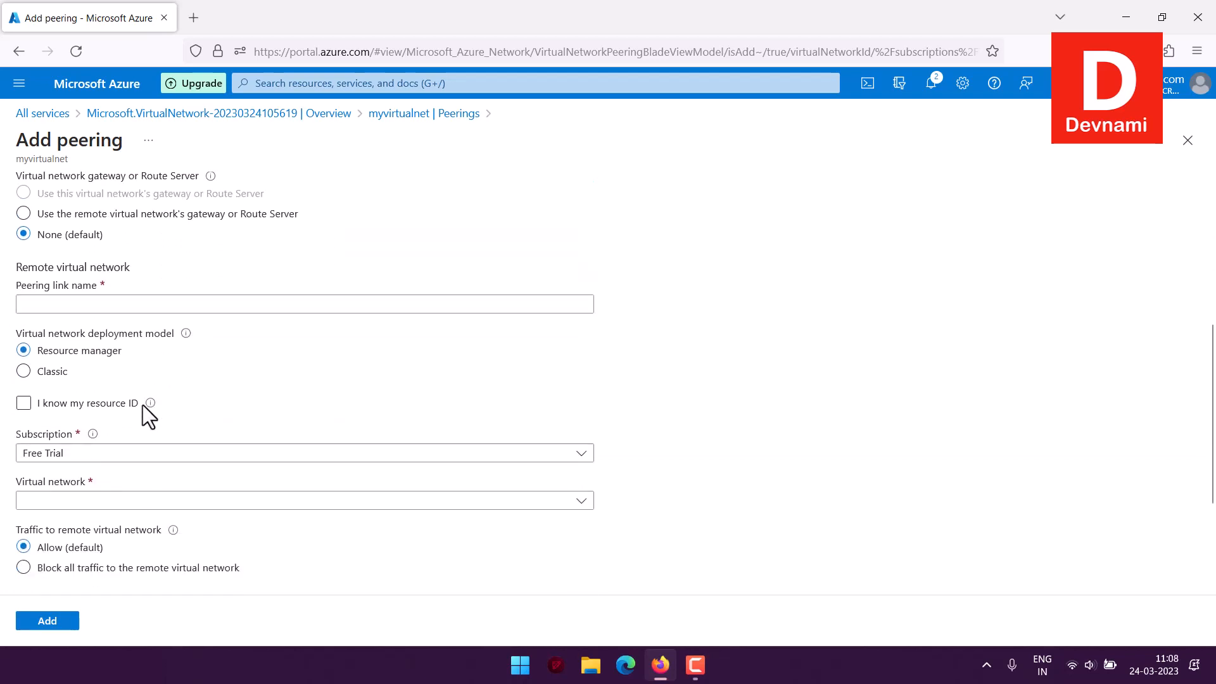
scroll(143, 405, "down", 2)
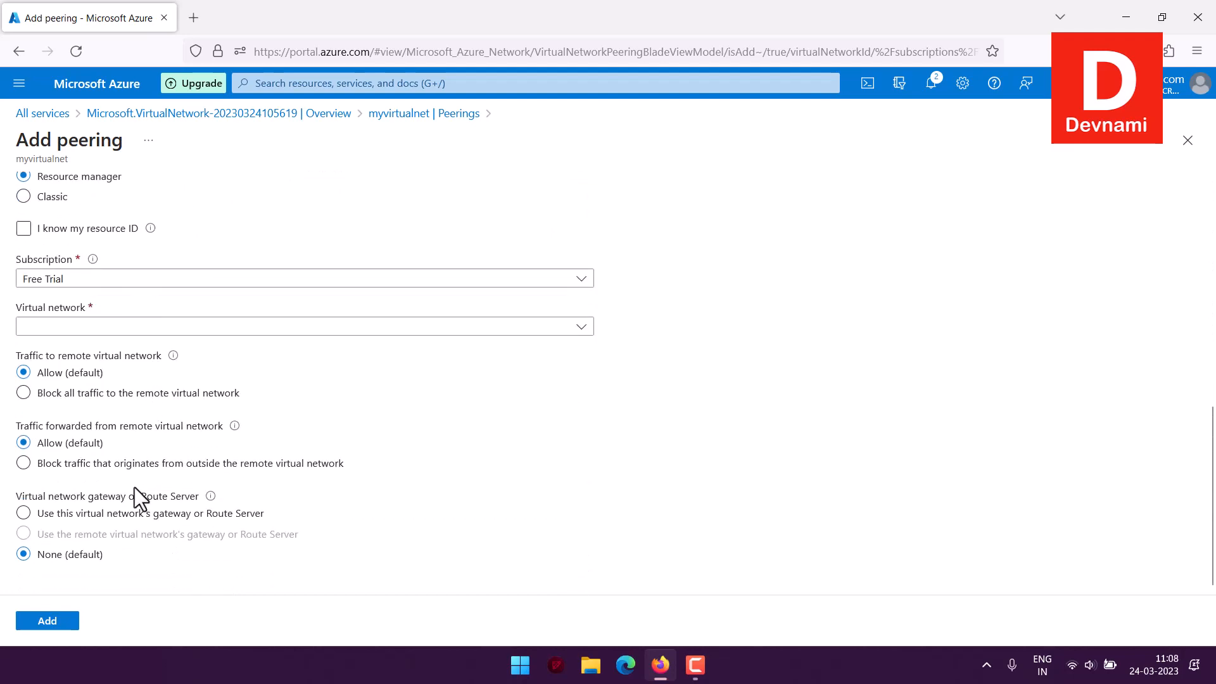
left_click(66, 629)
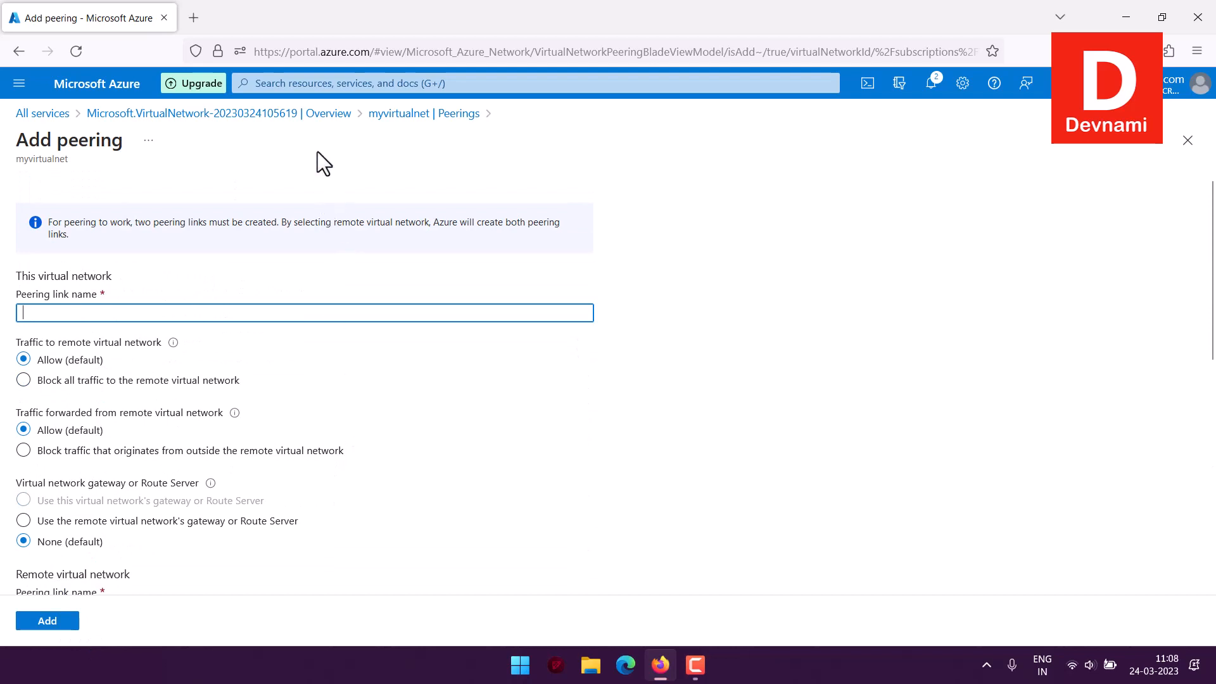
left_click(383, 114)
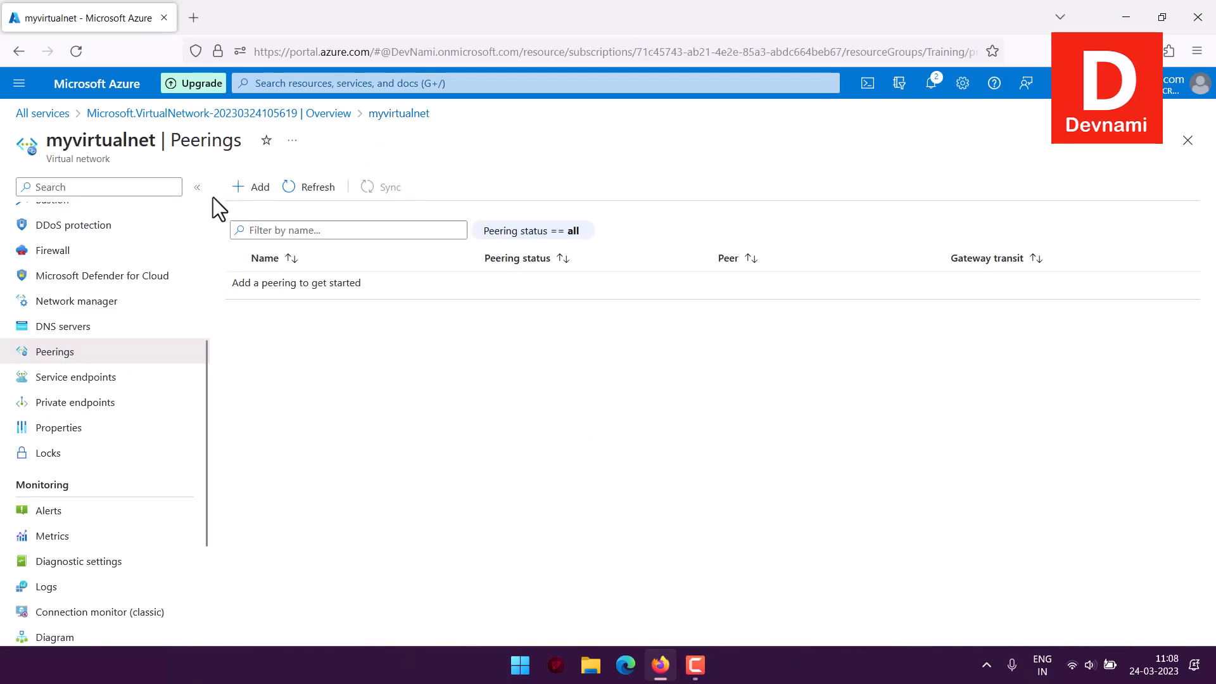
Step: Examine the service endpoints, private endpoints and properties of the myvirtualnet virtual network
left_click(80, 383)
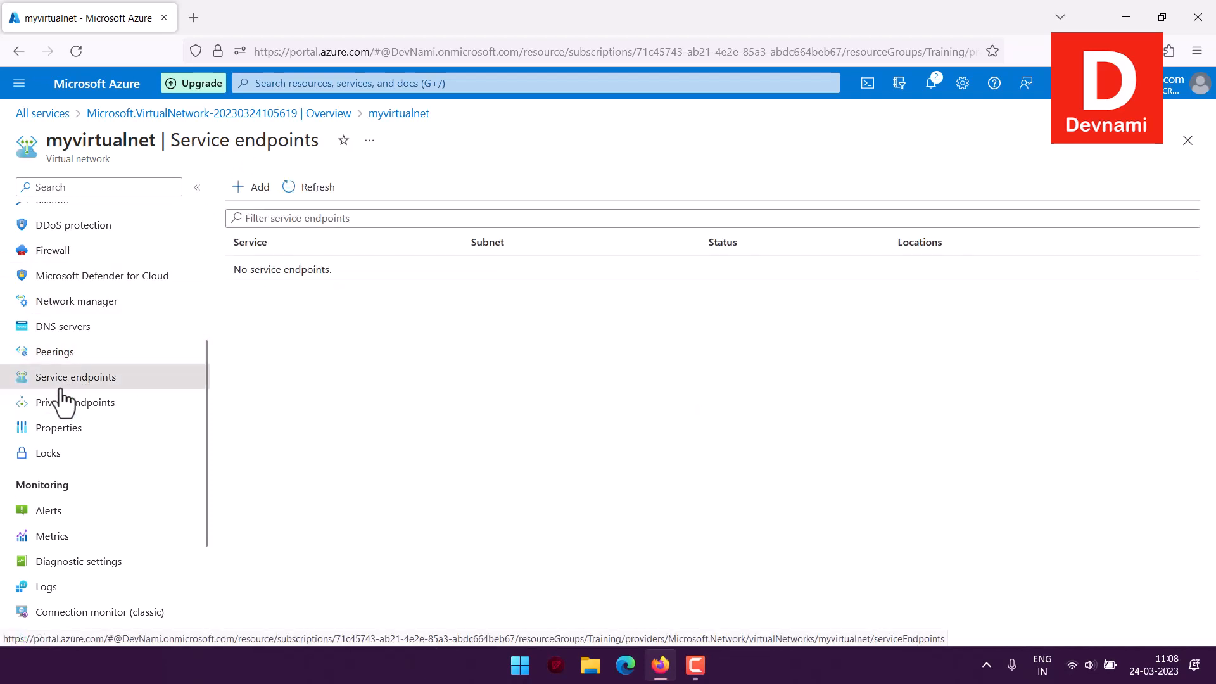
left_click(6, 400)
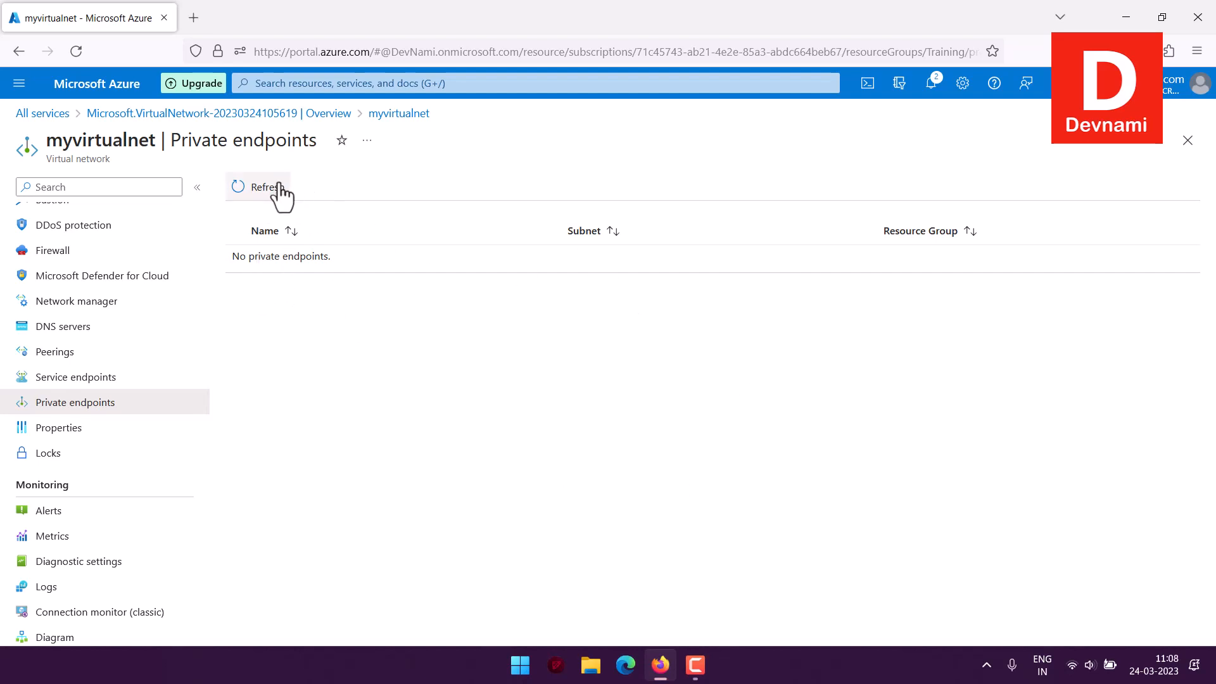
left_click(79, 440)
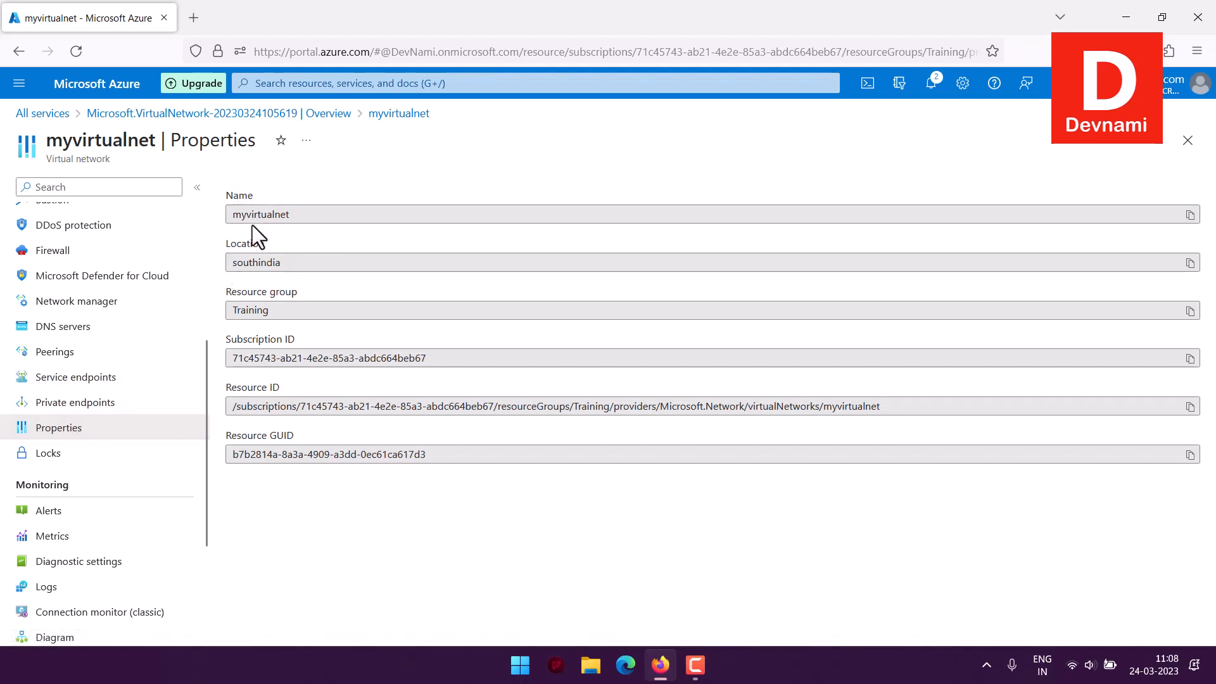
left_click_drag(232, 214, 306, 213)
left_click_drag(237, 262, 306, 265)
left_click(305, 264)
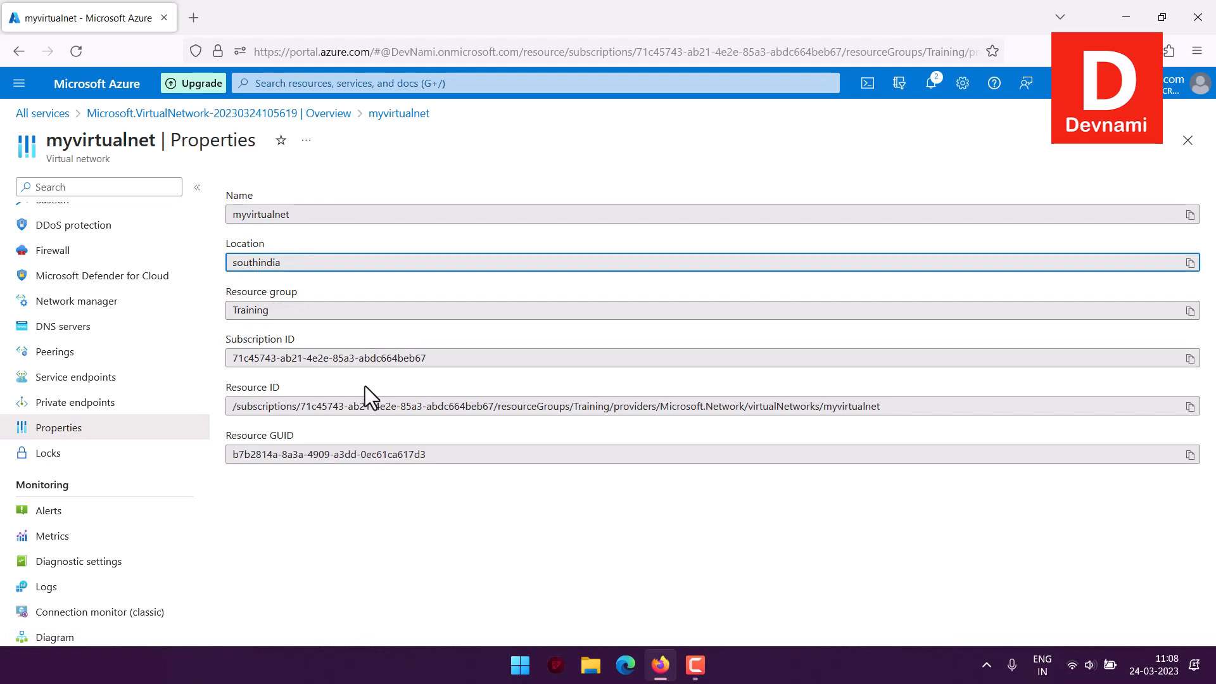
left_click(1190, 366)
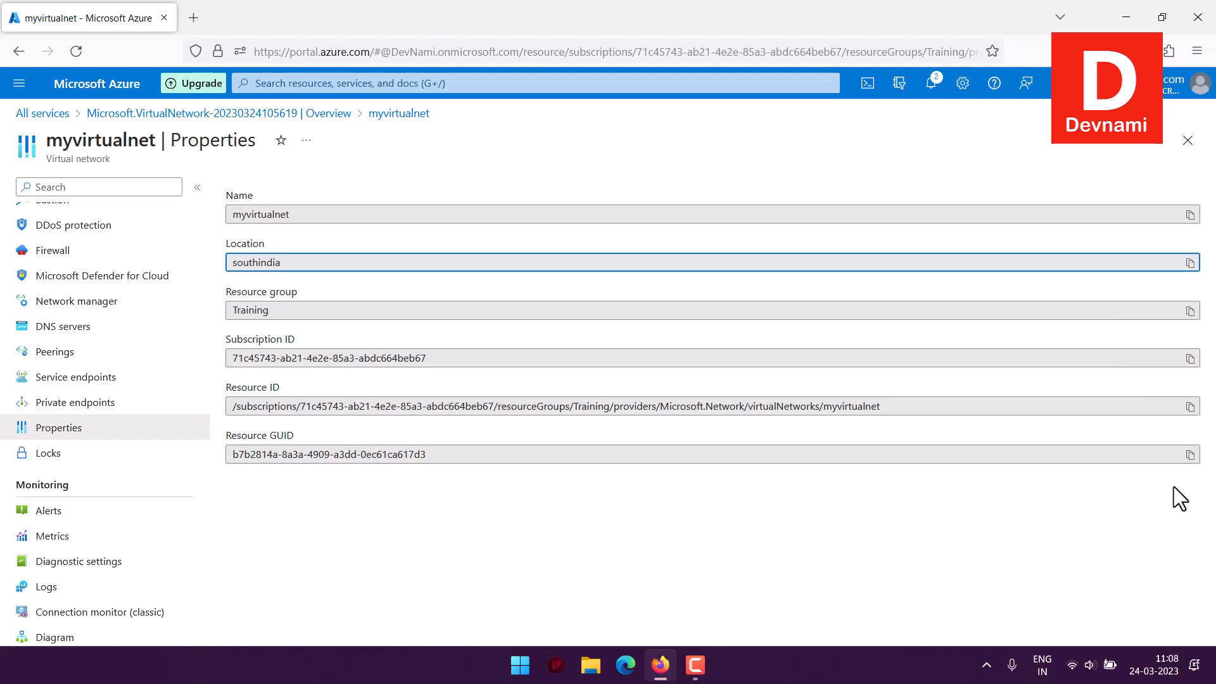
Step: Examine the name, lock type and notes fields for a new lock on myvirtualnet, and cancel without adding it
left_click(183, 453)
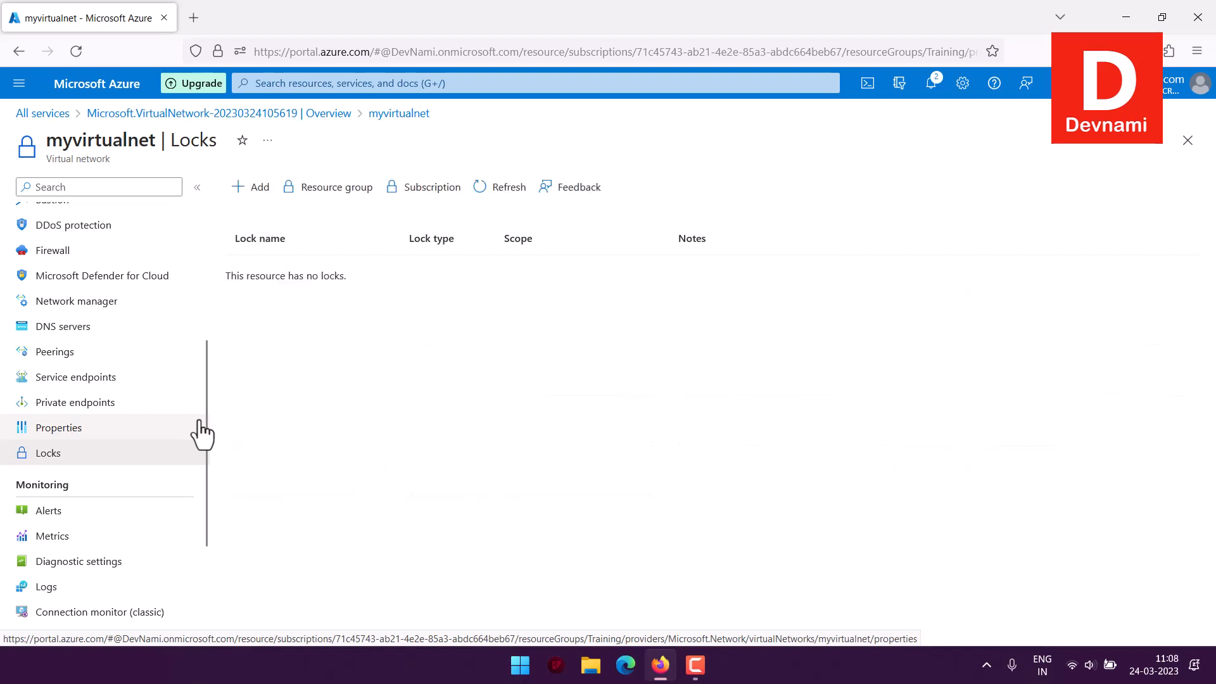
left_click(242, 189)
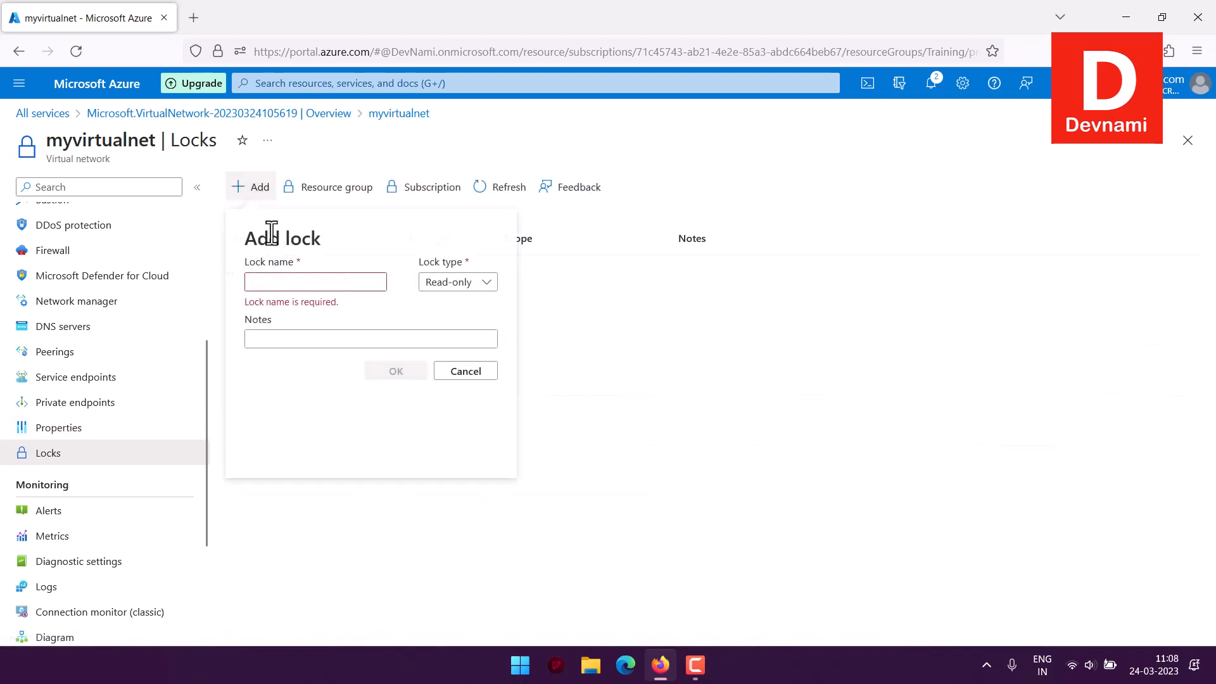
left_click(290, 337)
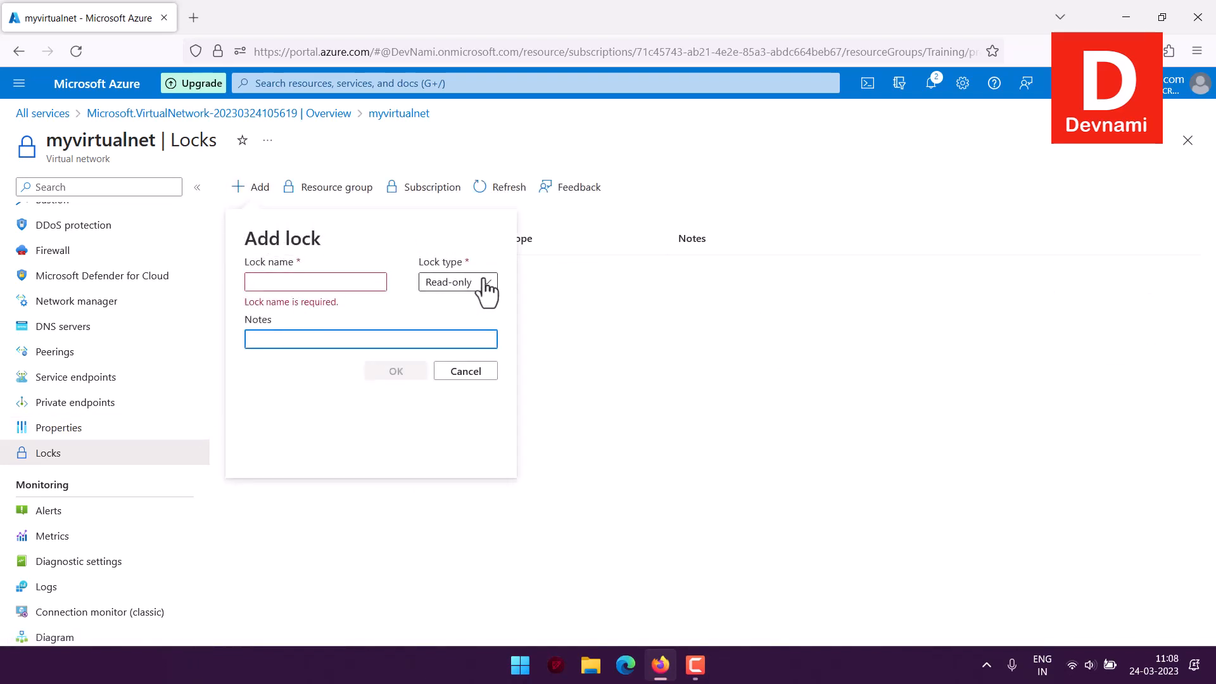
left_click(486, 283)
left_click(322, 336)
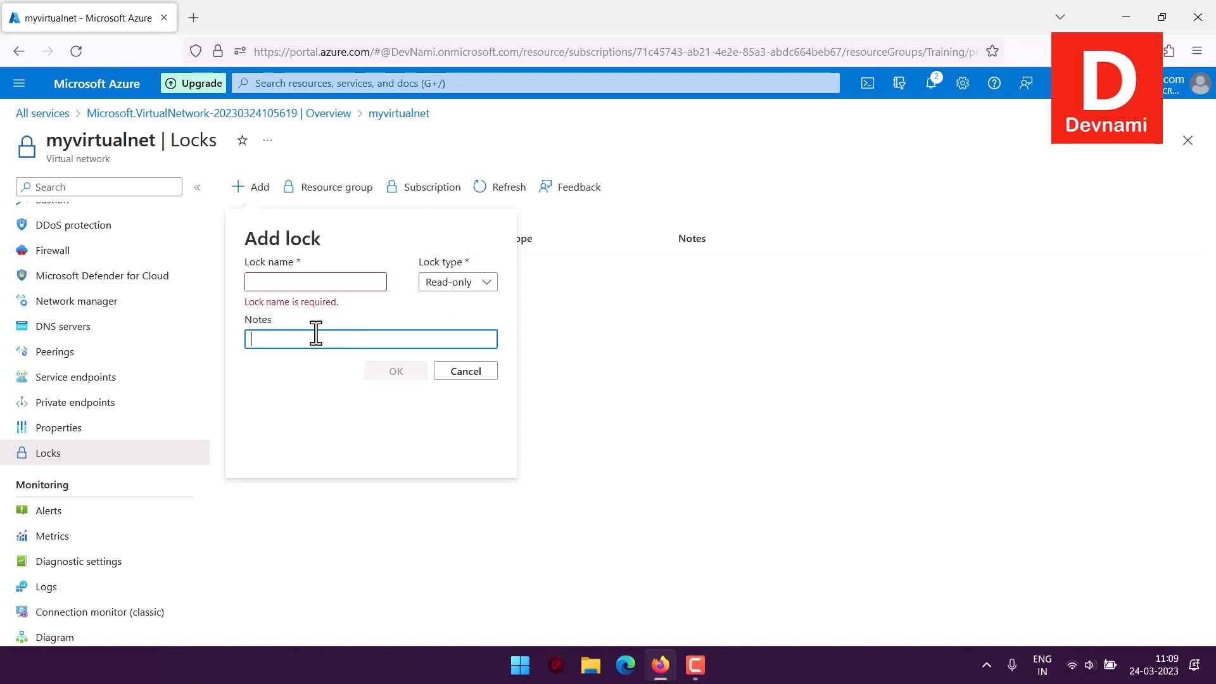
left_click(475, 376)
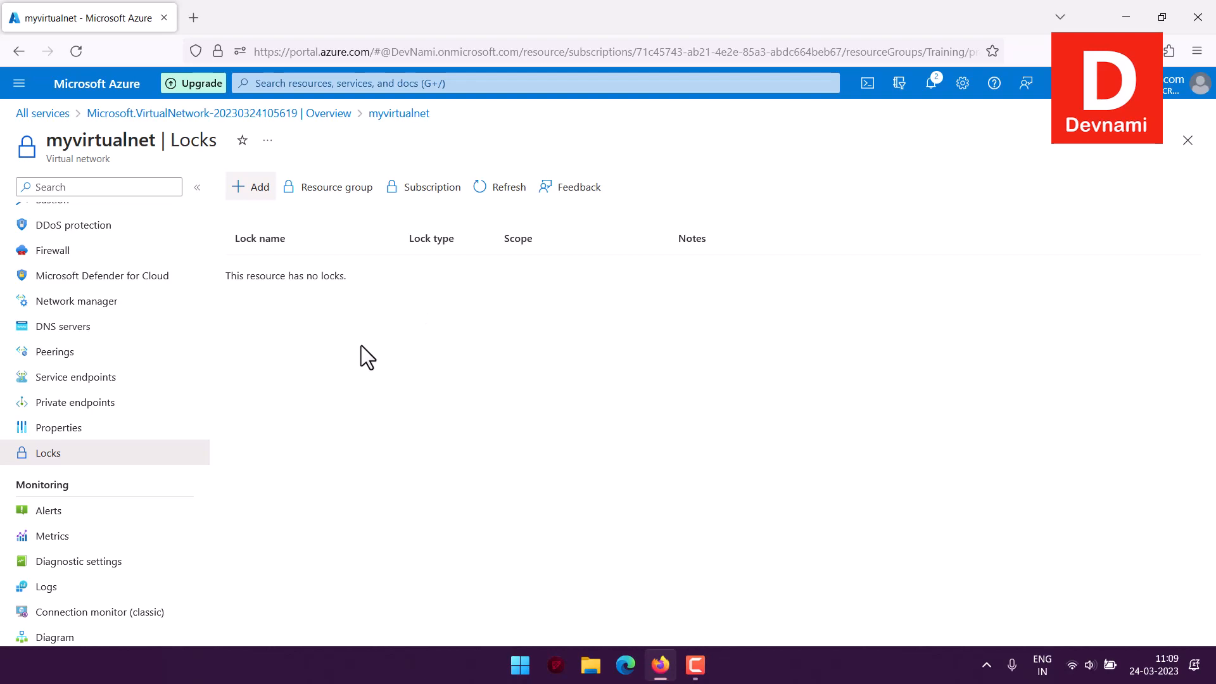
scroll(95, 317, "up", 4)
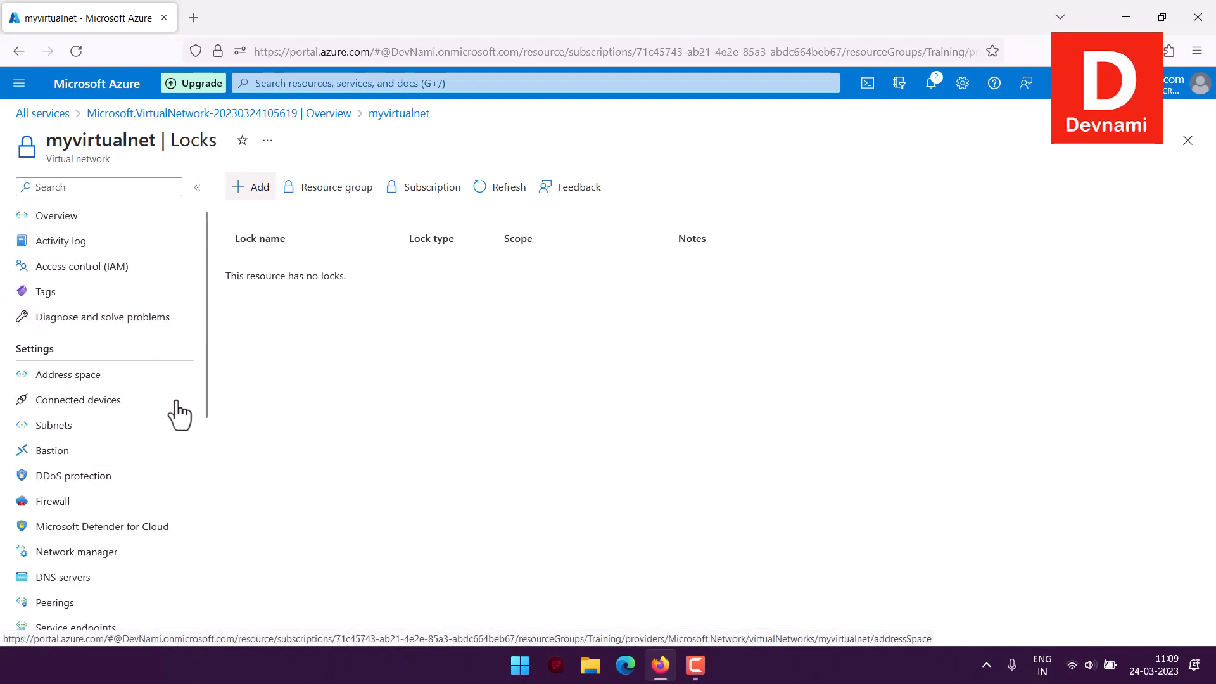
scroll(162, 421, "down", 5)
scroll(165, 410, "down", 1)
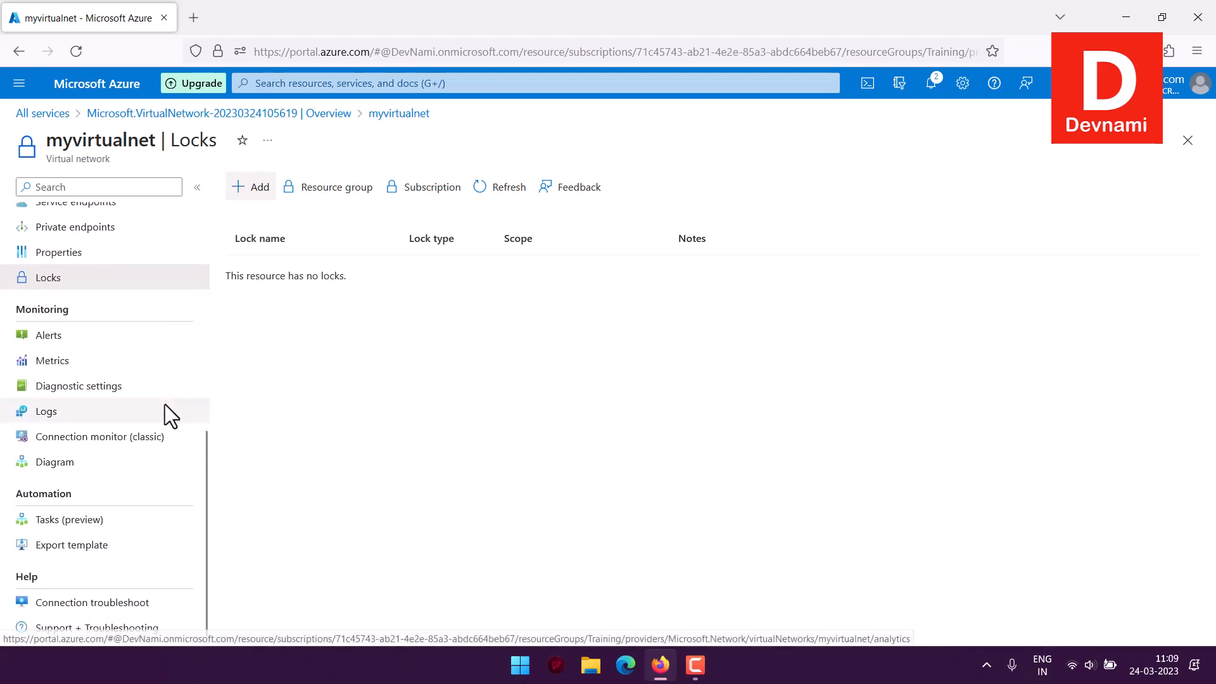
scroll(166, 411, "up", 5)
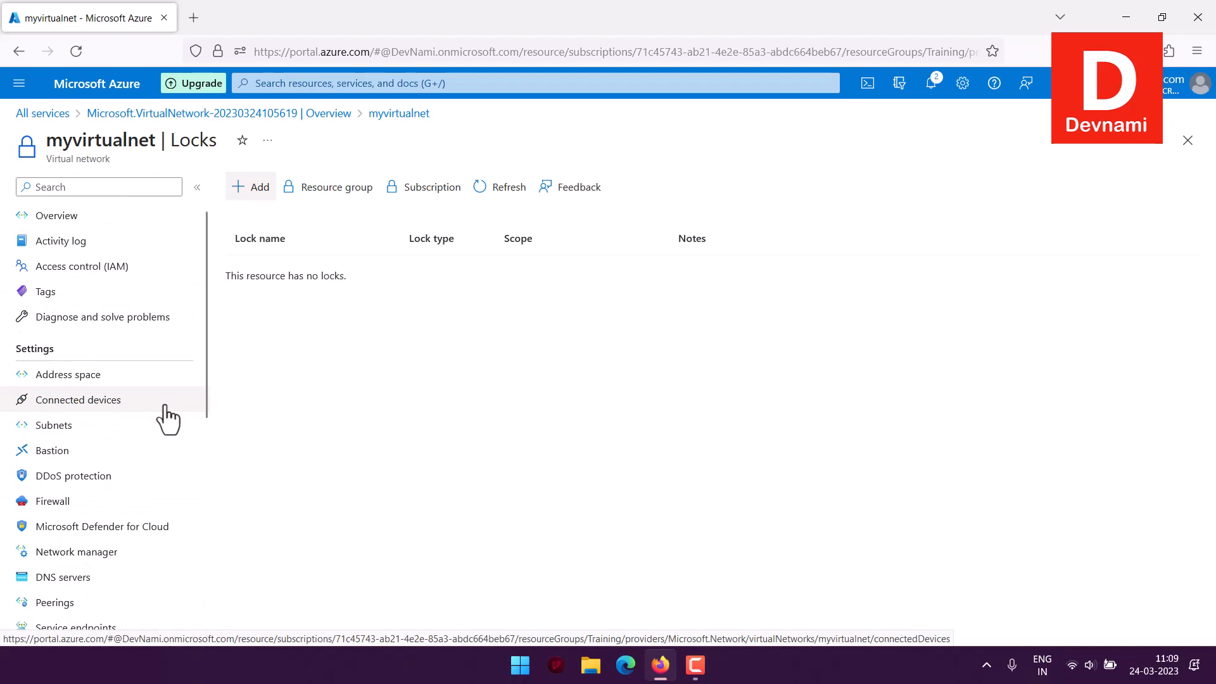